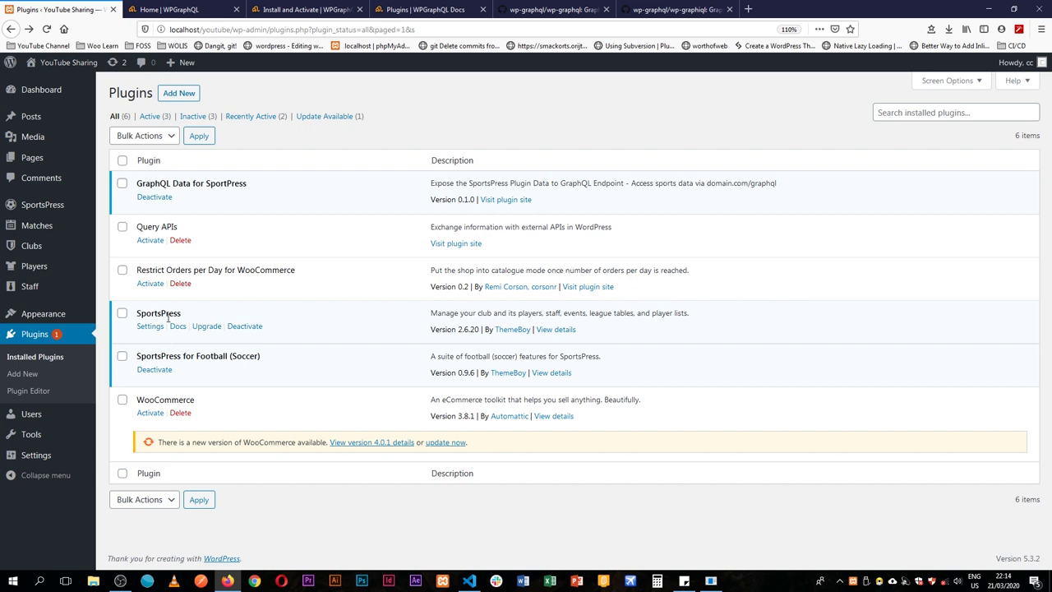
# Step: Open the SportsPress settings and view its seasons and leagues lists
pyautogui.click(56, 206)
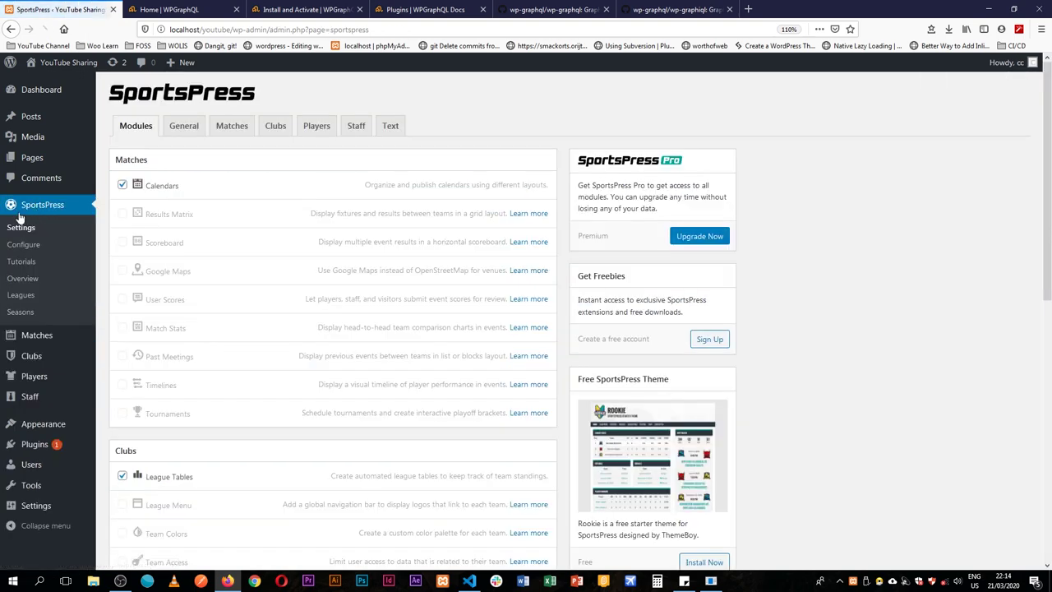
pyautogui.click(22, 312)
pyautogui.click(21, 295)
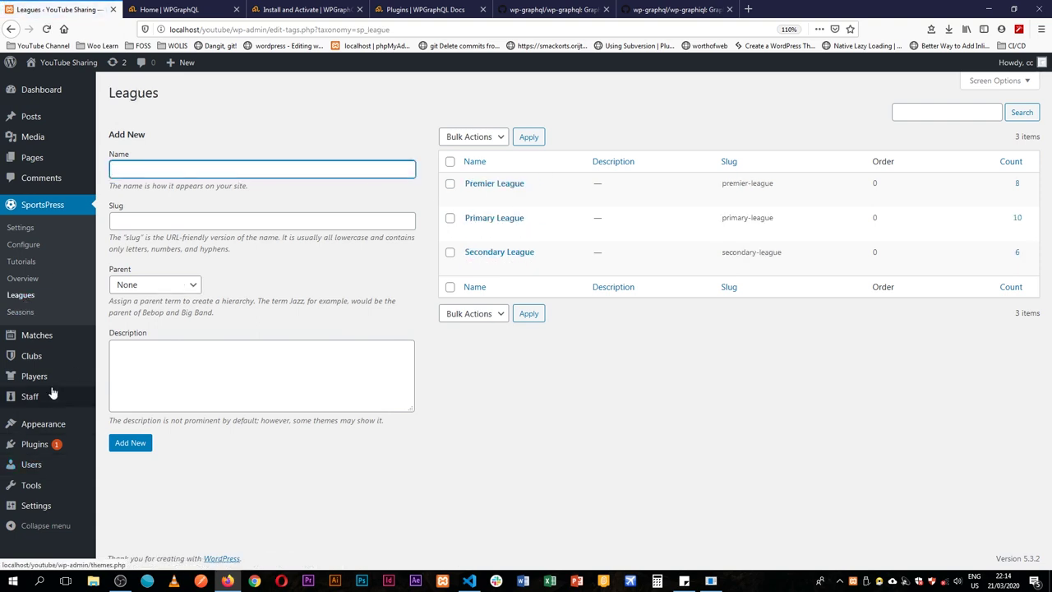
# Step: Open the Eagles vs Kangaroos match from the matches list and examine its results, box score, league and season choices, and club players
pyautogui.click(33, 339)
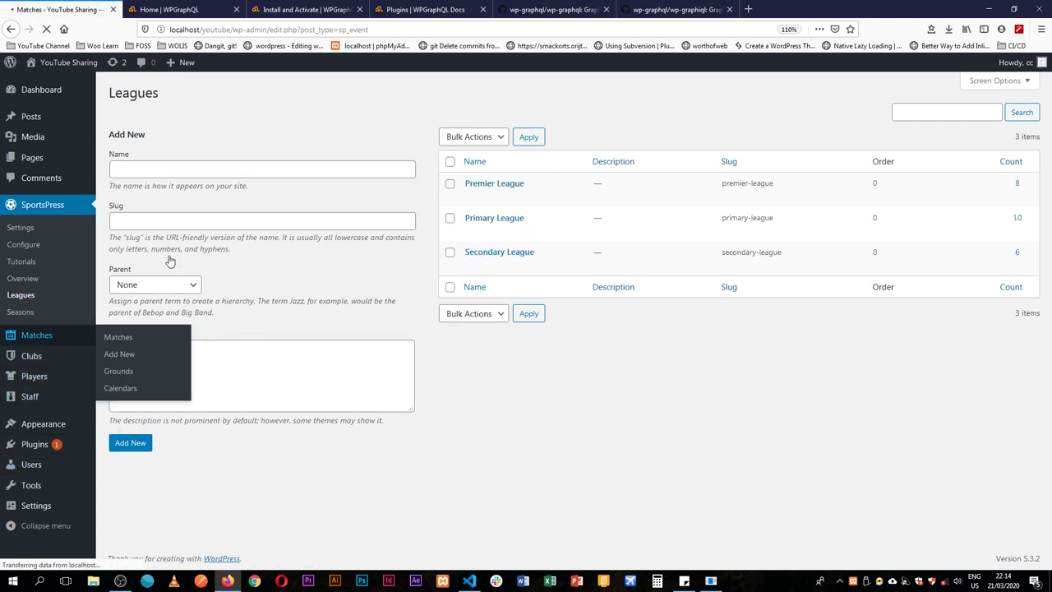
pyautogui.click(173, 207)
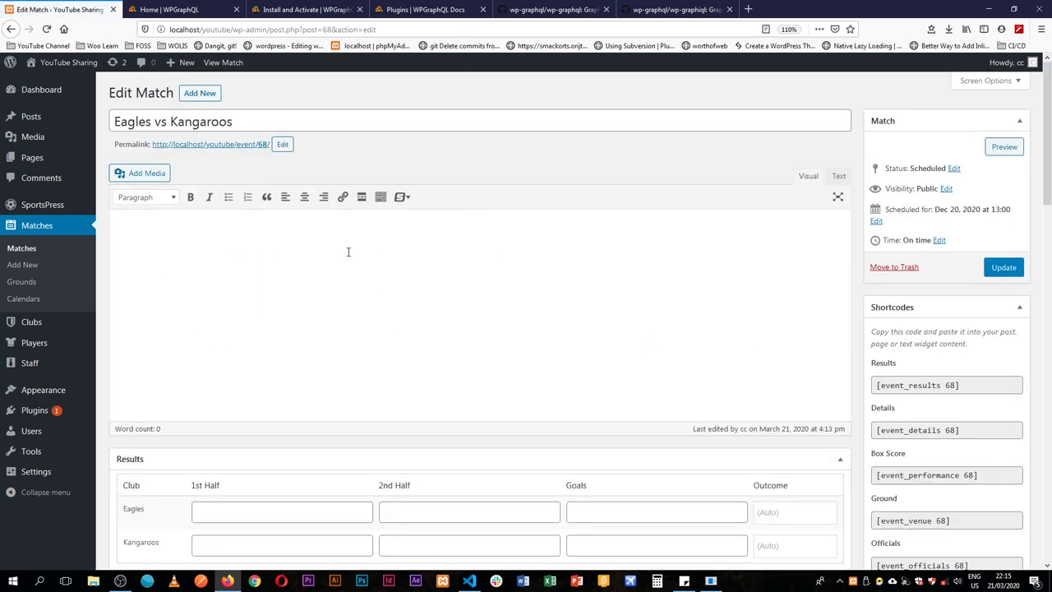
pyautogui.scroll(-3, 762, 431)
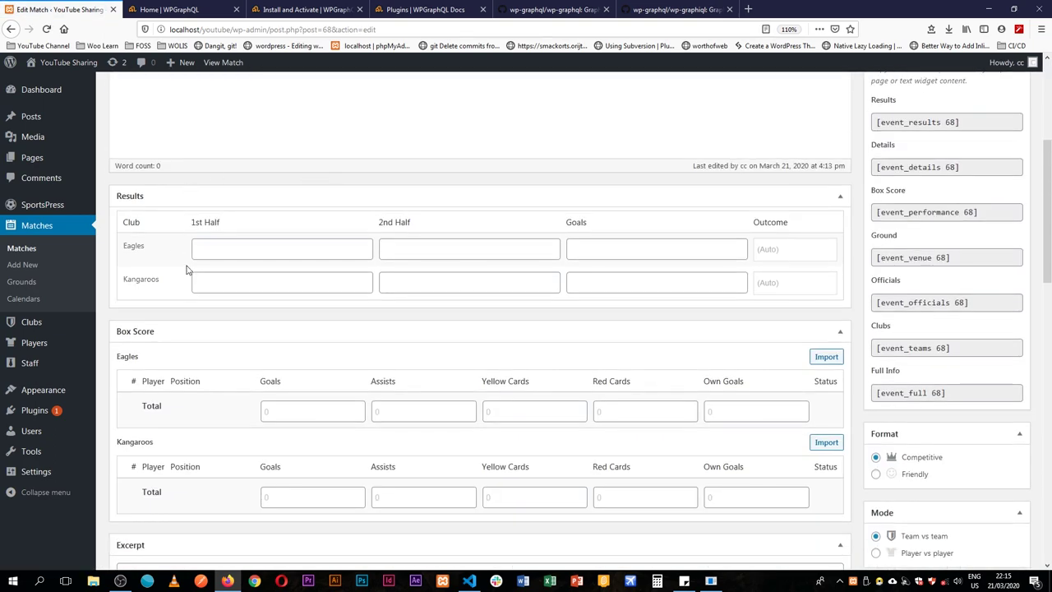
pyautogui.scroll(-5, 729, 345)
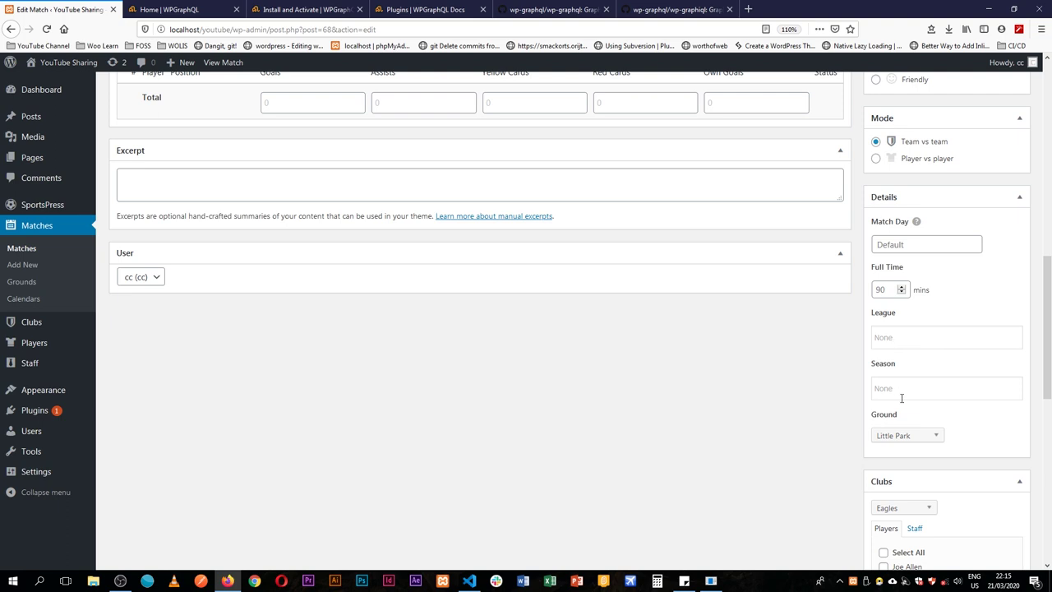
pyautogui.scroll(-2, 901, 398)
pyautogui.click(906, 205)
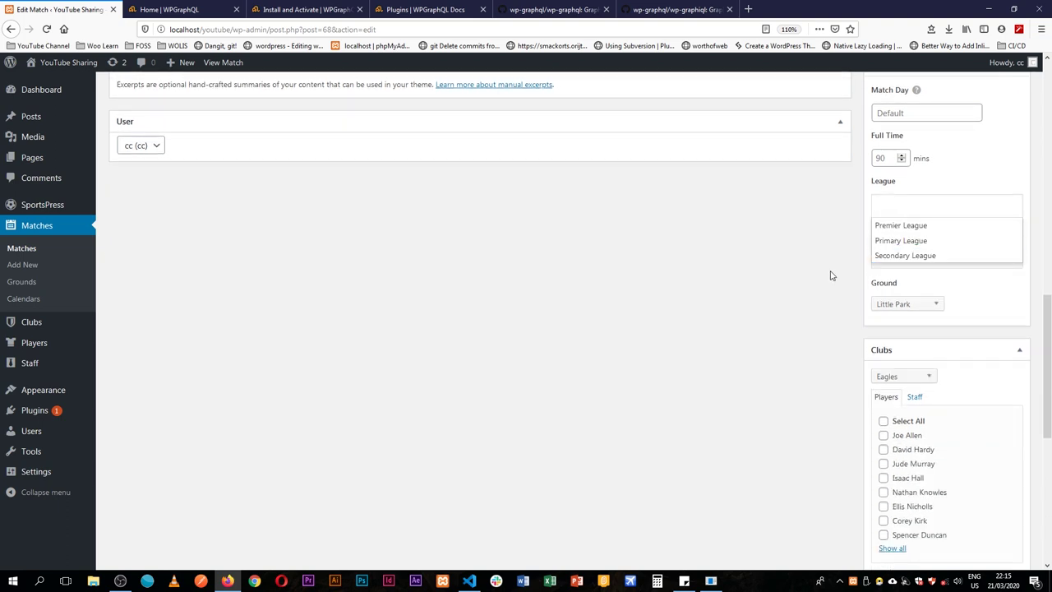
pyautogui.click(830, 275)
pyautogui.click(910, 265)
pyautogui.click(817, 313)
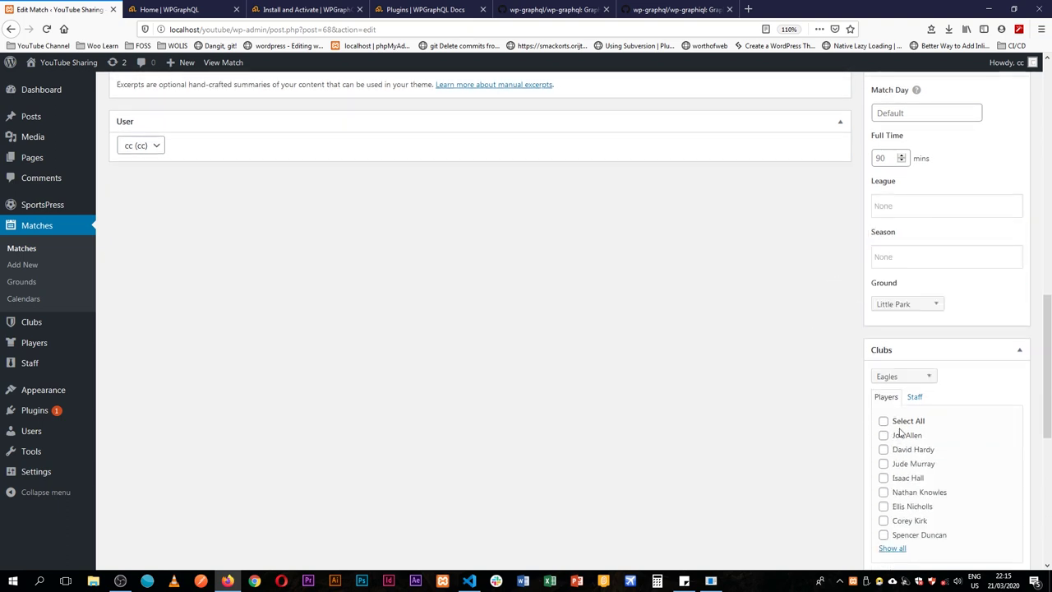
pyautogui.scroll(-4, 899, 433)
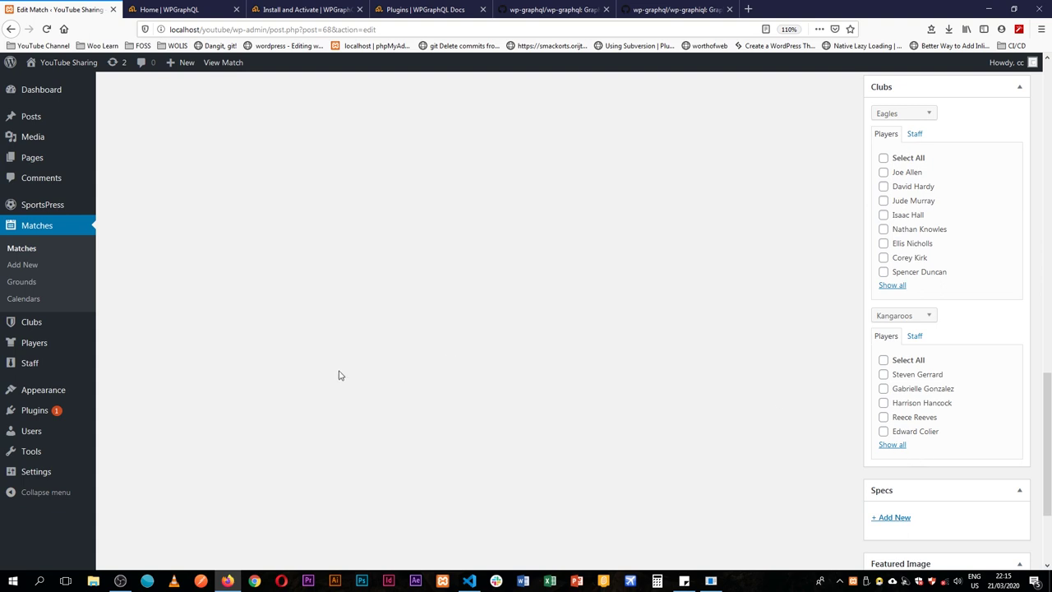
# Step: Return to the matches list, open the Eagles vs Sharks match and review its results and both clubs' box scores
pyautogui.click(25, 247)
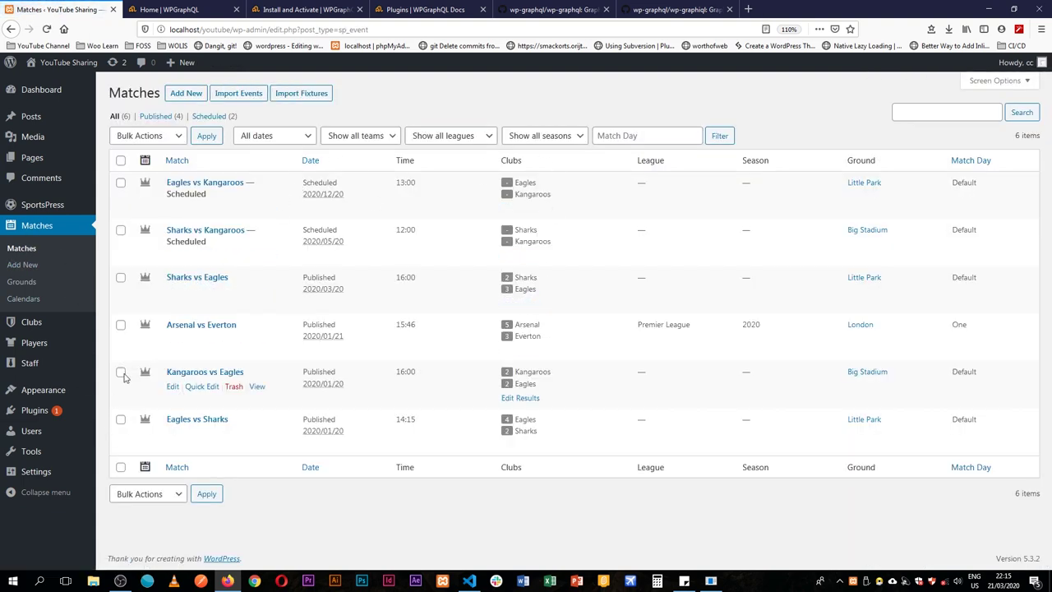
pyautogui.click(173, 433)
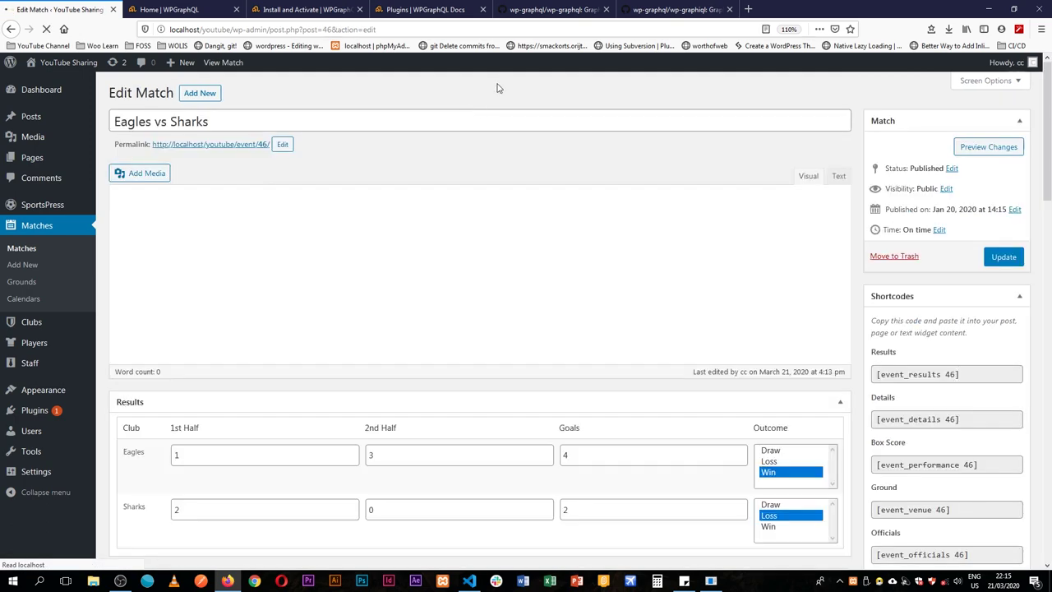
pyautogui.scroll(-5, 455, 270)
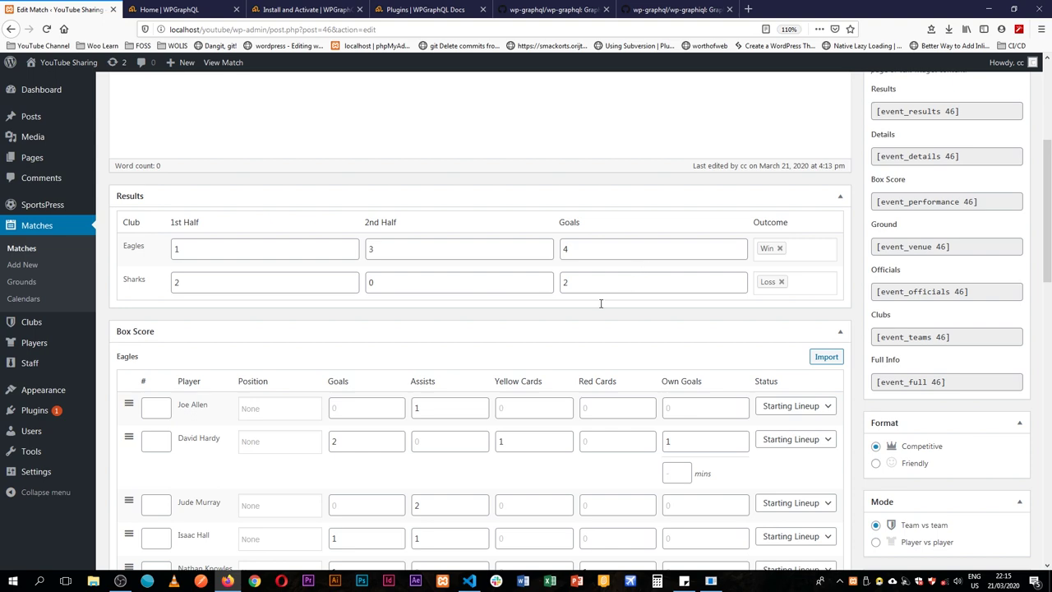
pyautogui.scroll(-5, 588, 528)
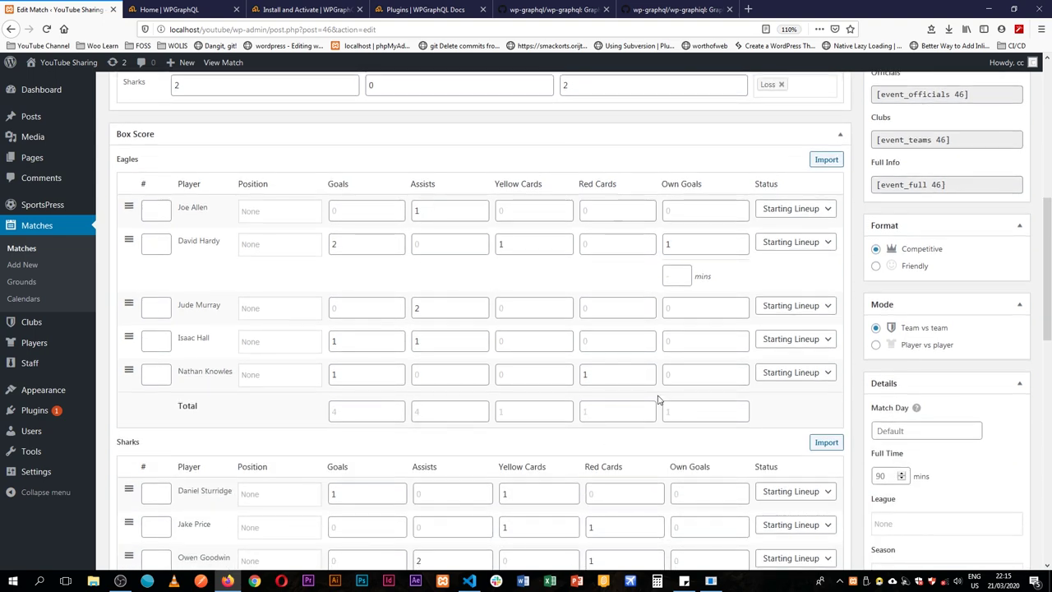
pyautogui.scroll(-10, 751, 411)
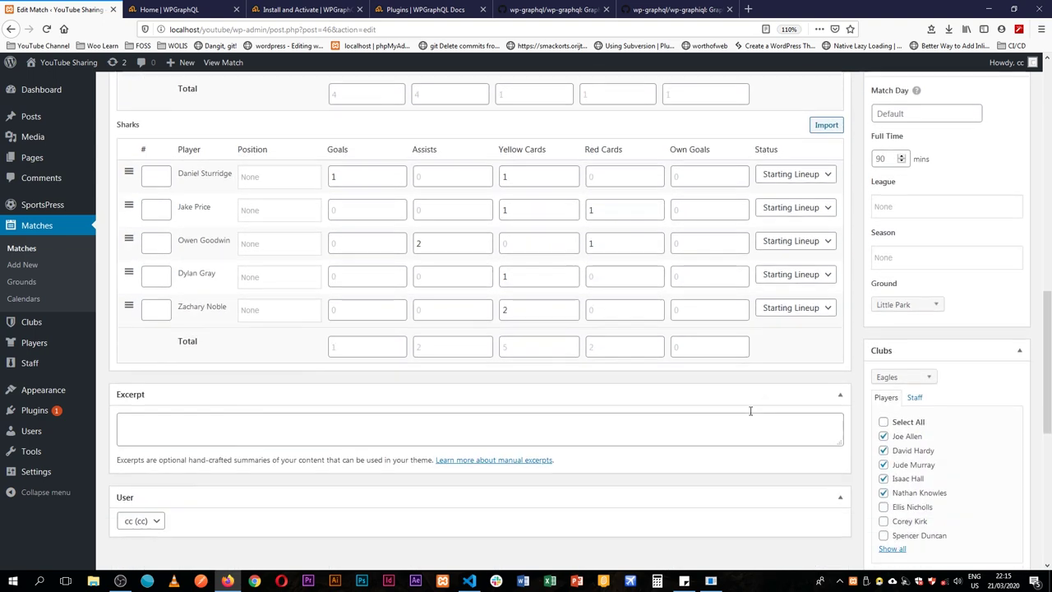
pyautogui.scroll(6, 751, 411)
pyautogui.scroll(10, 751, 411)
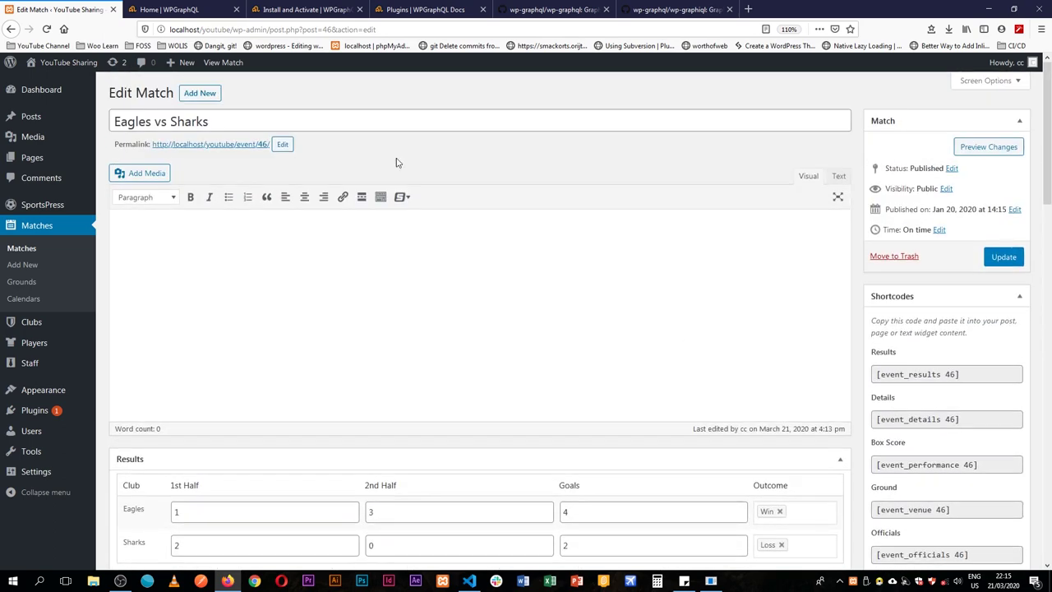
# Step: View the match grounds list and the calendars list
pyautogui.click(21, 282)
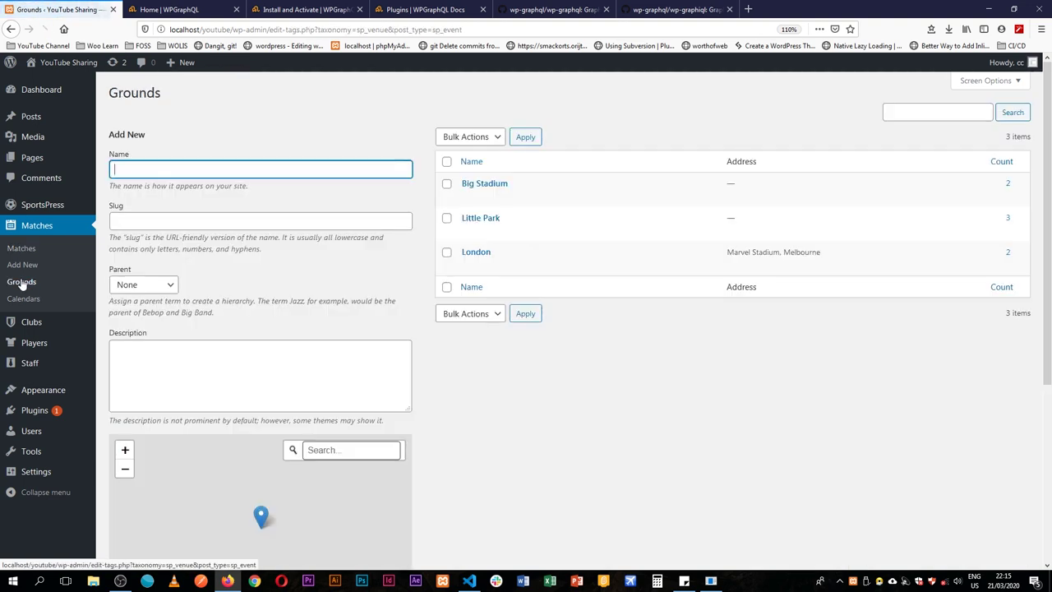
pyautogui.click(24, 303)
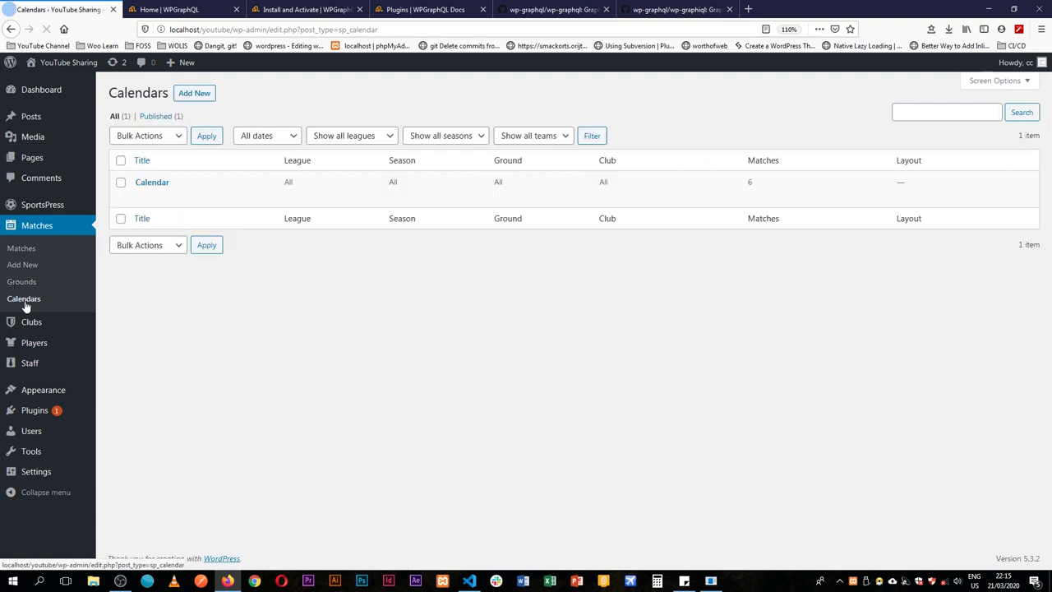
# Step: Open the Arsenal club from the clubs list and review its staff, league tables and details
pyautogui.click(30, 320)
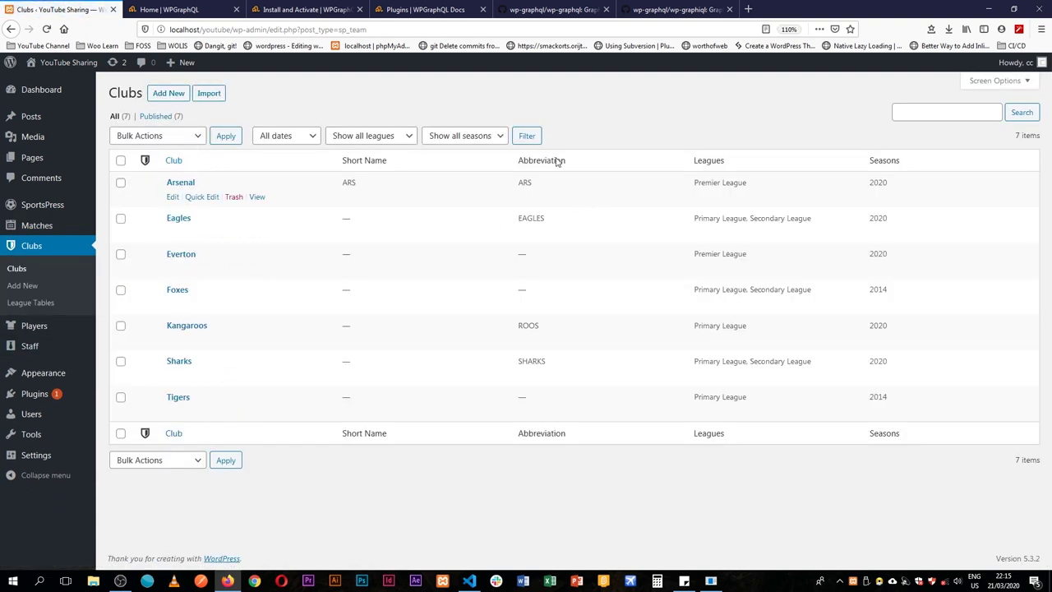
pyautogui.click(172, 198)
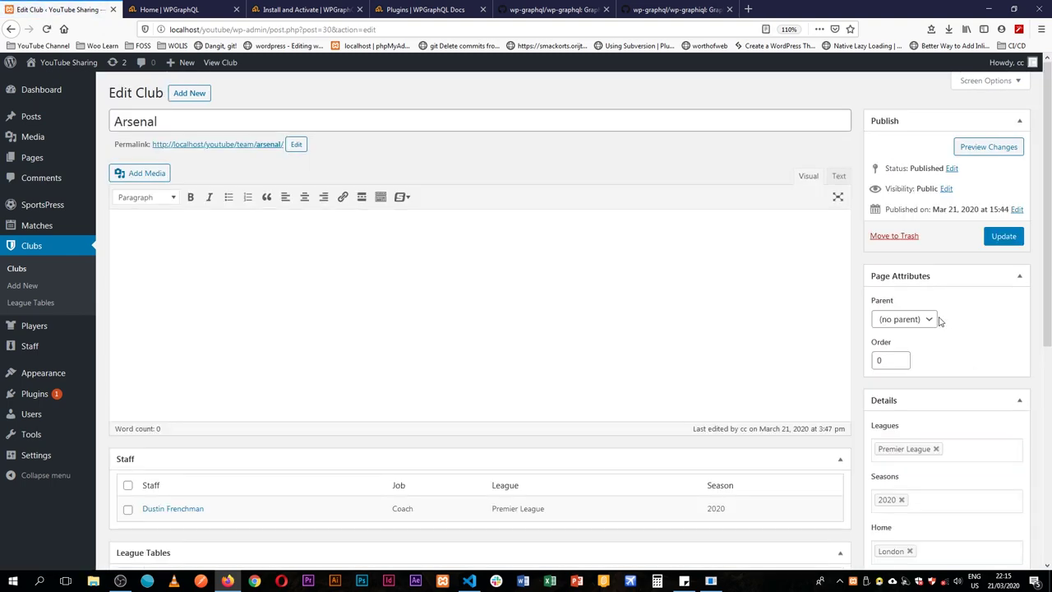
pyautogui.scroll(-5, 941, 320)
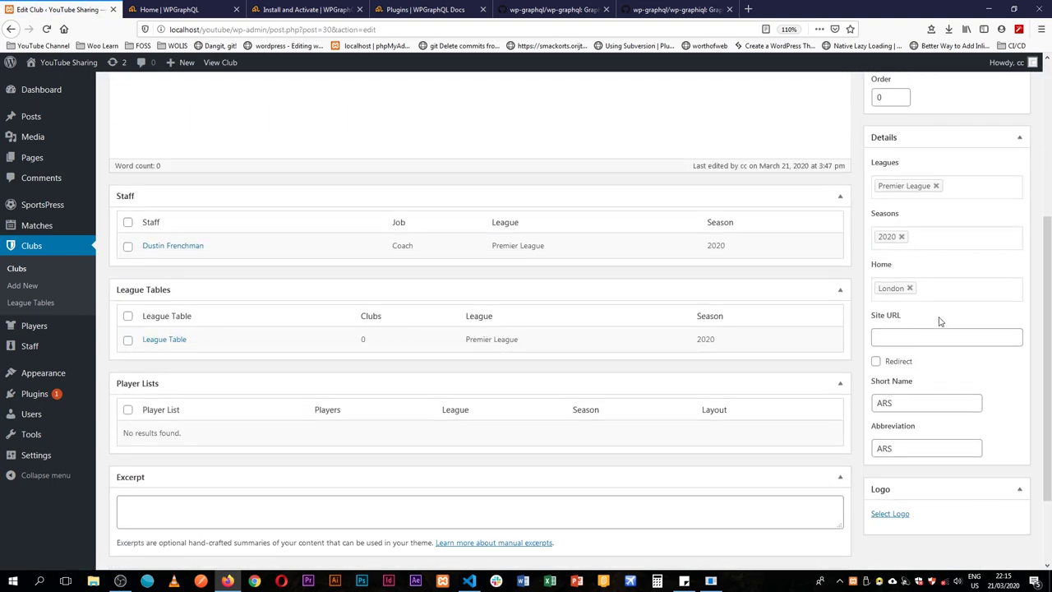
pyautogui.scroll(-2, 941, 321)
pyautogui.scroll(7, 941, 321)
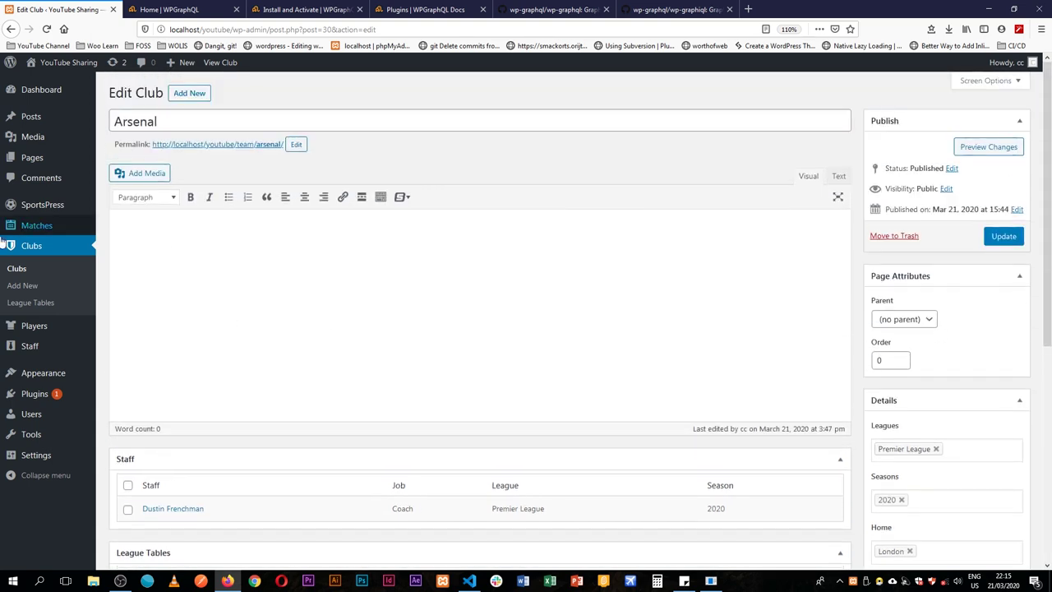
# Step: Open the first player in the players list and review the player's details, including the available league choices and metrics
pyautogui.click(33, 330)
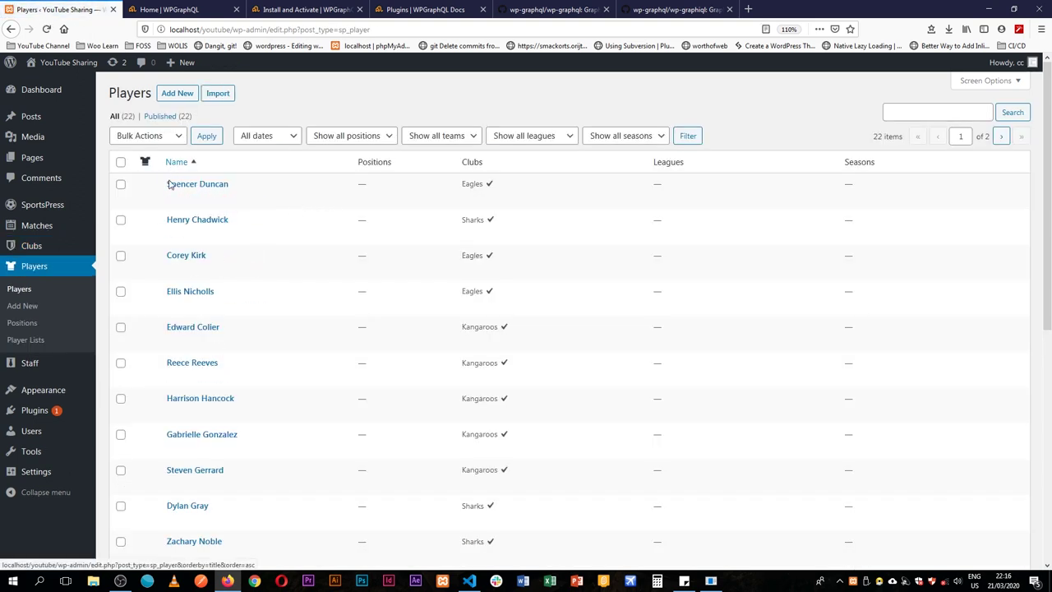
pyautogui.click(173, 202)
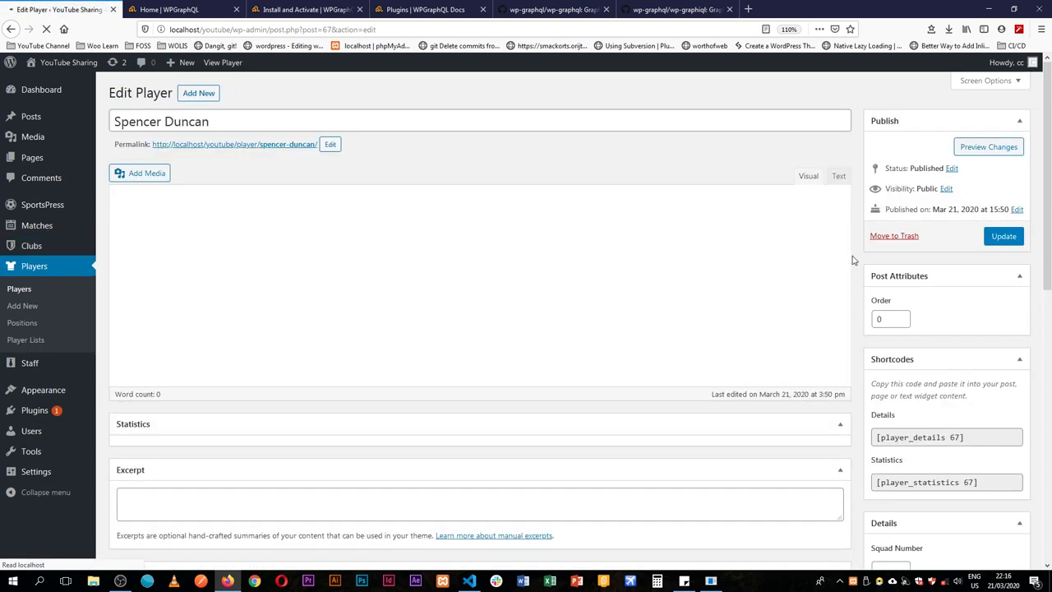
pyautogui.scroll(-5, 877, 426)
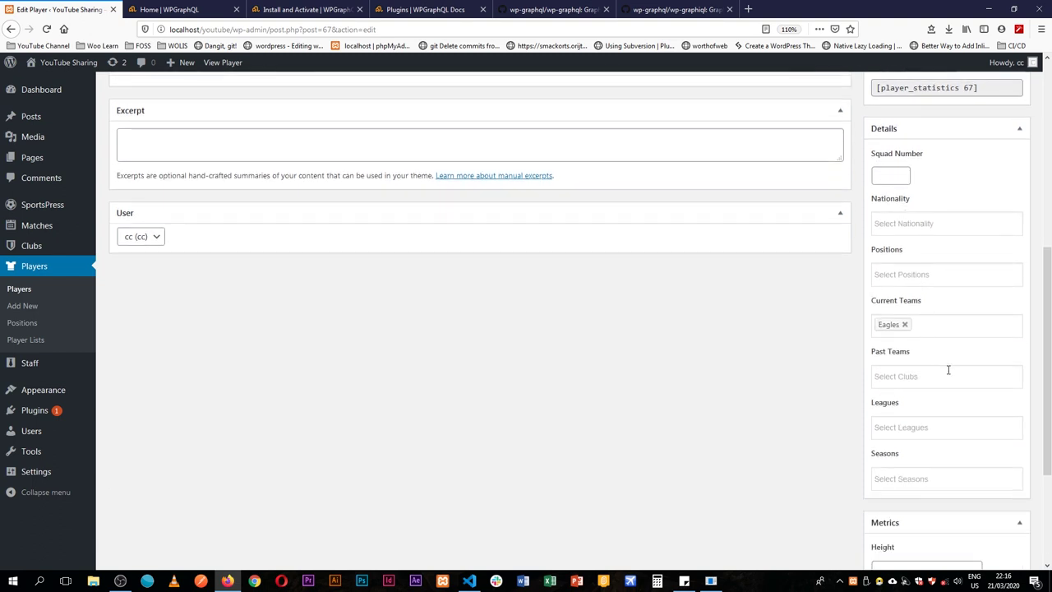
pyautogui.scroll(-3, 947, 369)
pyautogui.click(922, 245)
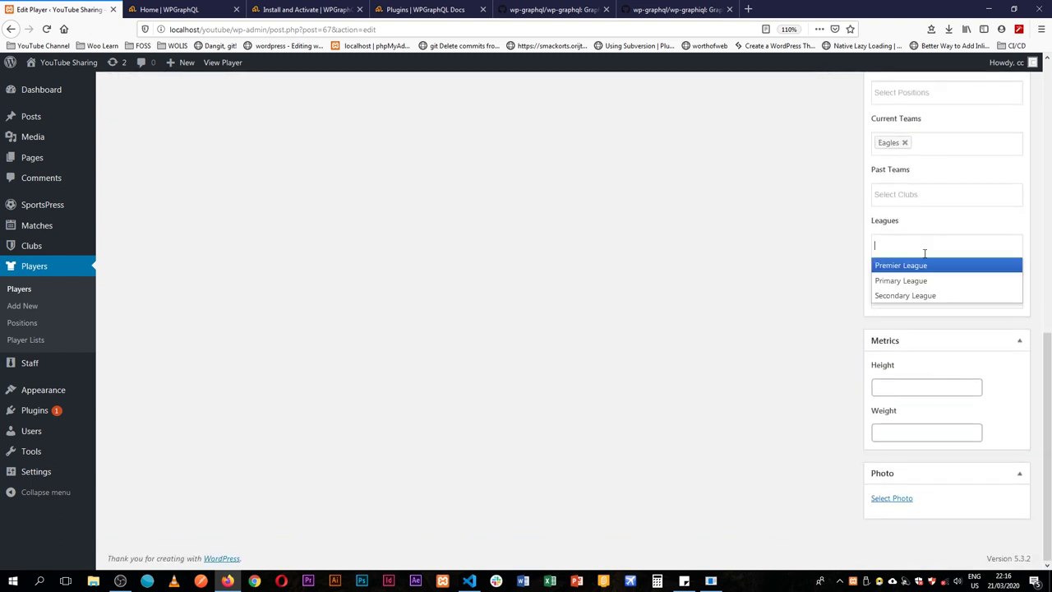
pyautogui.click(734, 272)
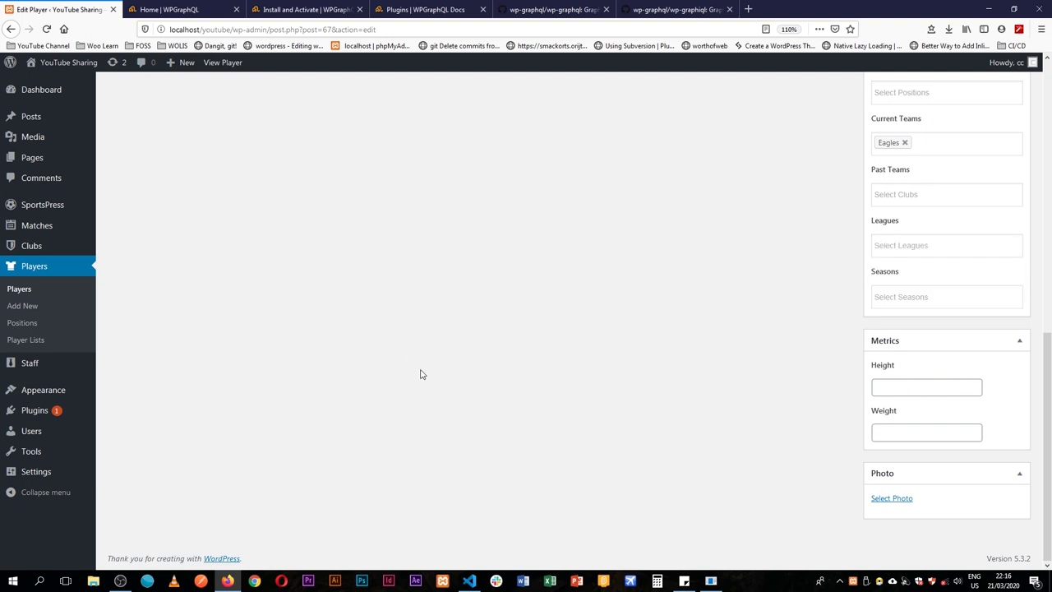
pyautogui.scroll(10, 420, 374)
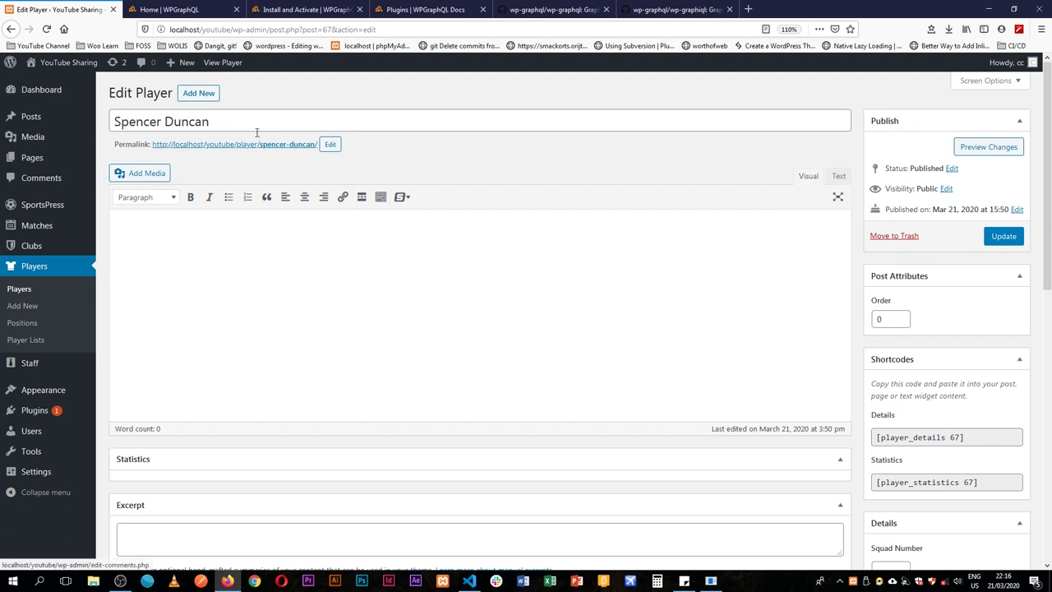
# Step: Open the first member in the staff list and review their job, nationality, teams, leagues and seasons
pyautogui.click(30, 363)
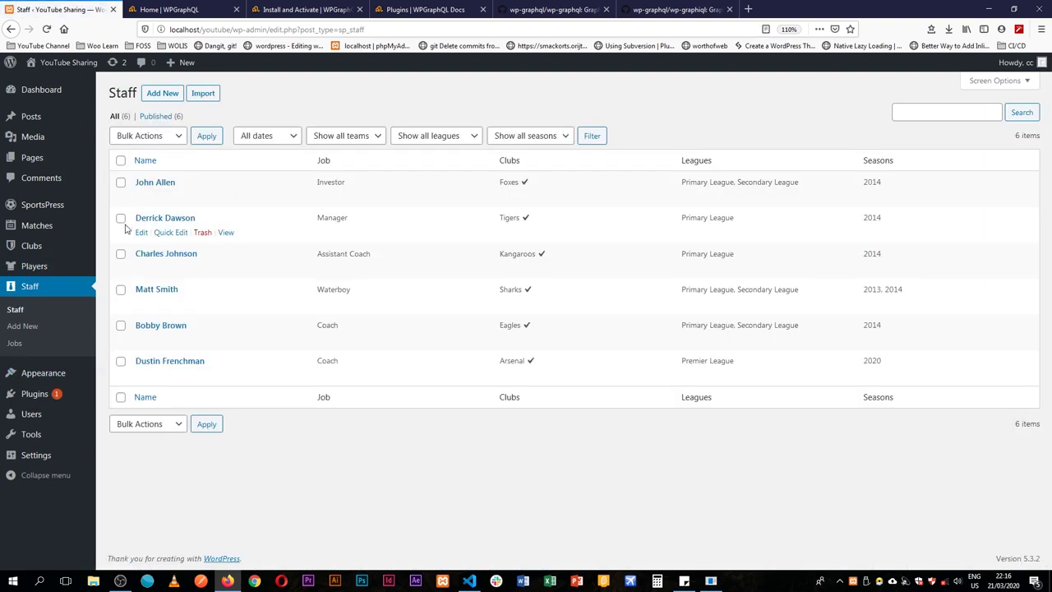
pyautogui.click(138, 197)
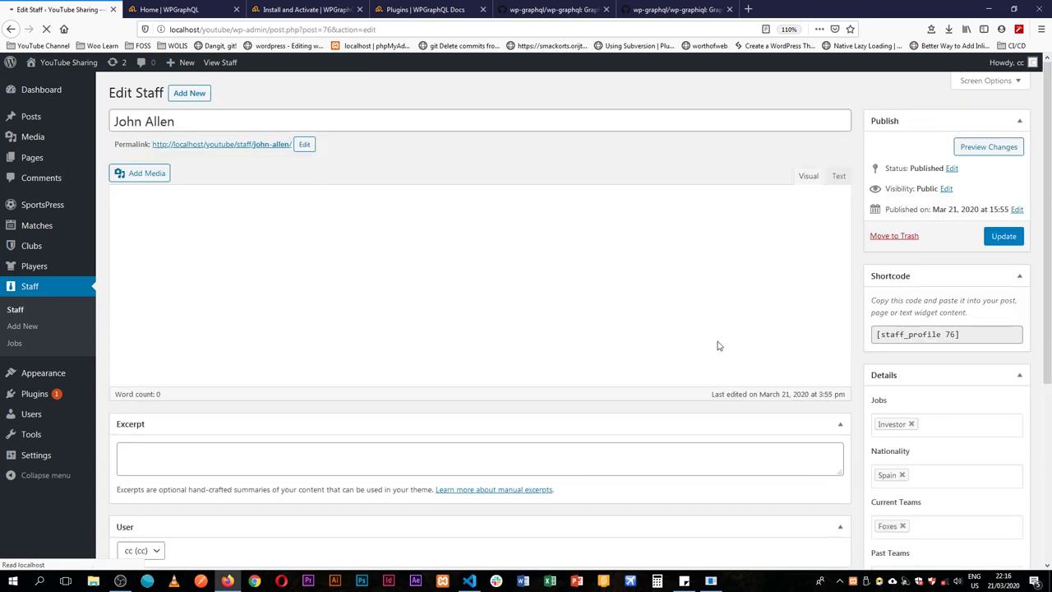
pyautogui.scroll(-5, 1030, 453)
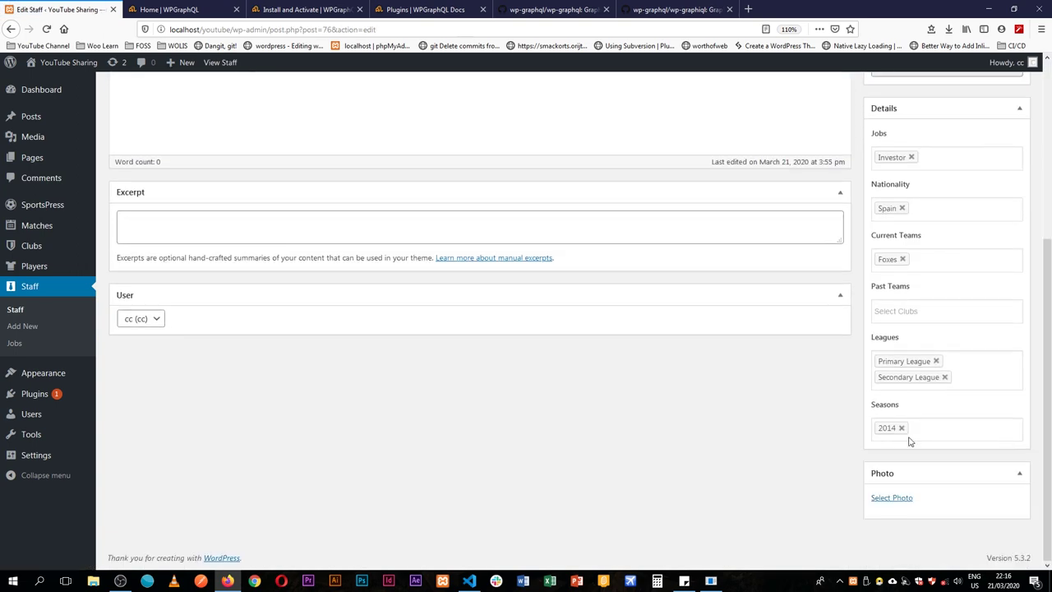
pyautogui.scroll(4, 639, 384)
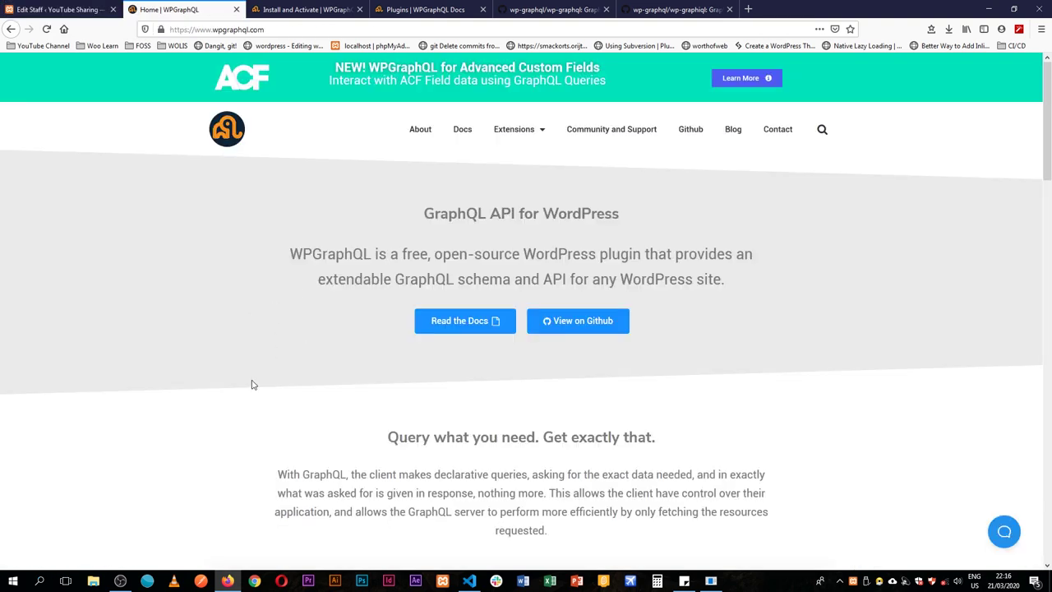
# Step: Read the WPGraphQL home page, examining the sample posts query and the section on fetching many resources in a single request
pyautogui.scroll(-5, 253, 385)
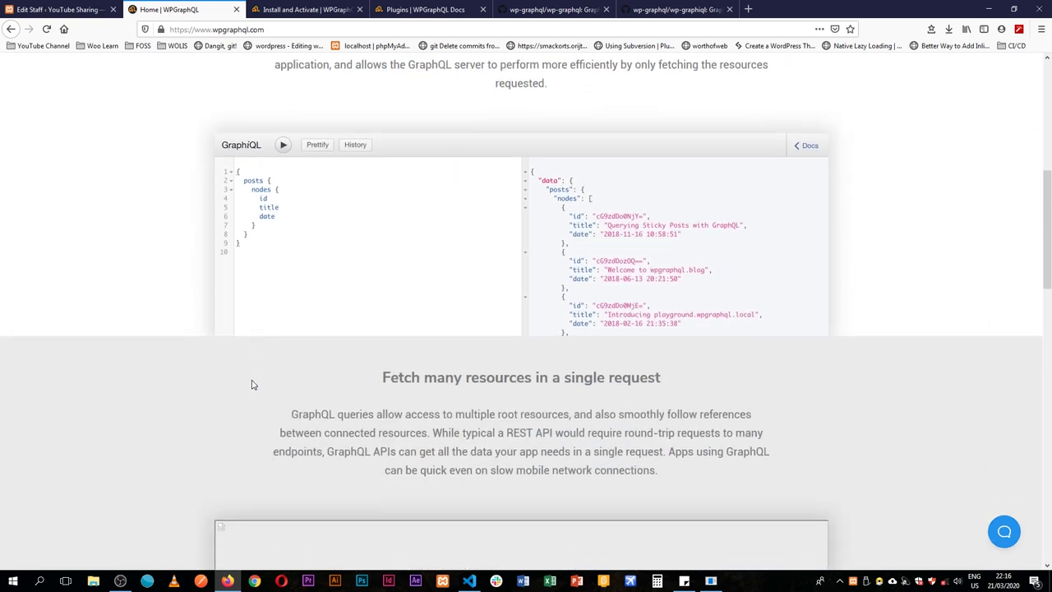
pyautogui.scroll(-2, 253, 385)
pyautogui.scroll(3, 253, 385)
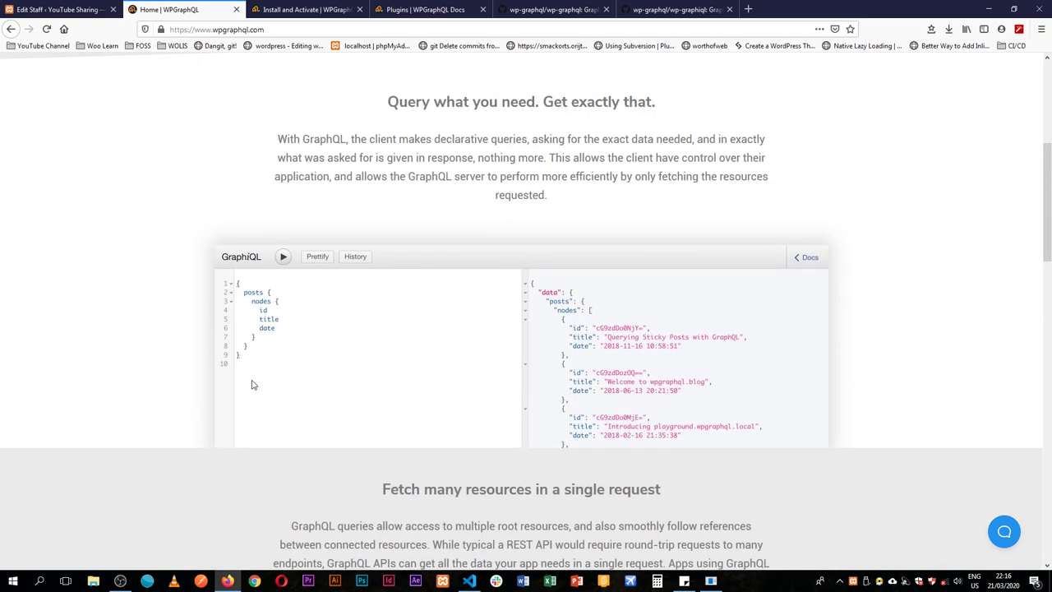
pyautogui.scroll(-2, 253, 385)
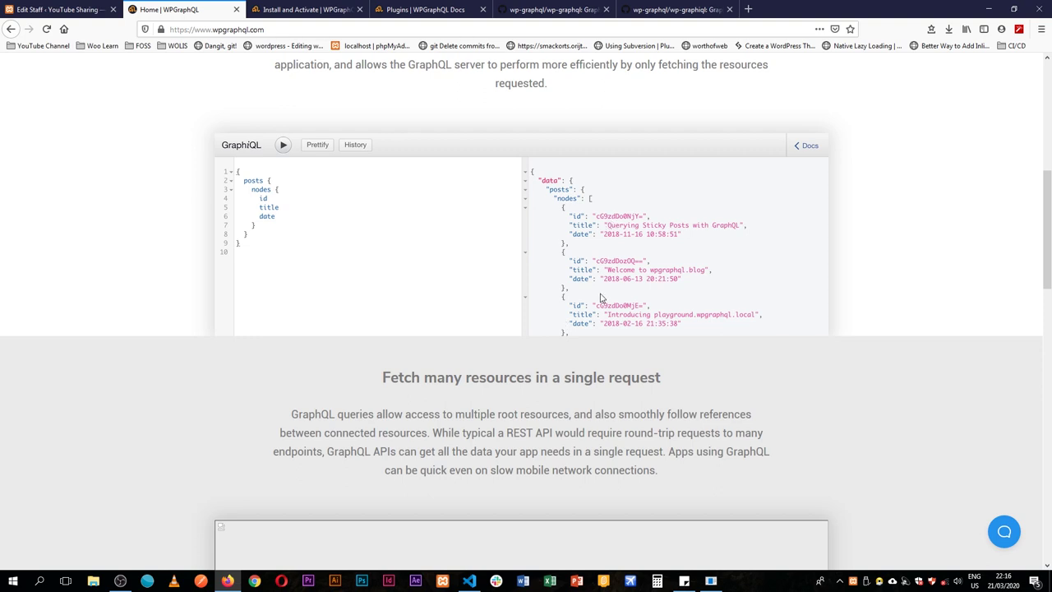
pyautogui.scroll(-3, 600, 297)
pyautogui.scroll(4, 600, 297)
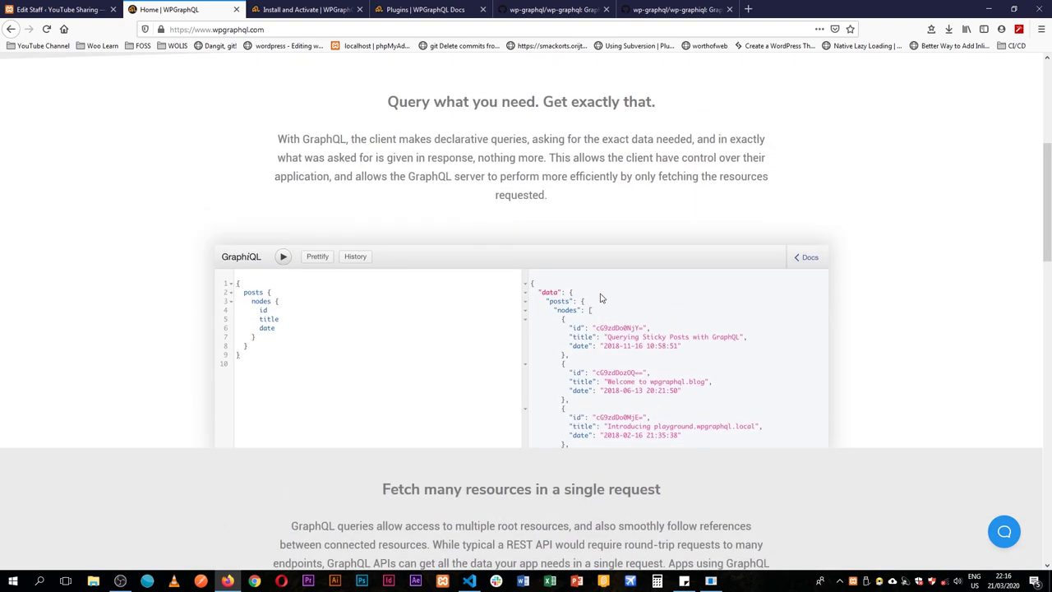
# Step: Review the WPGraphQL home page's introduction and sample query again, and close that page in favour of the Install and Activate documentation
pyautogui.scroll(3, 600, 297)
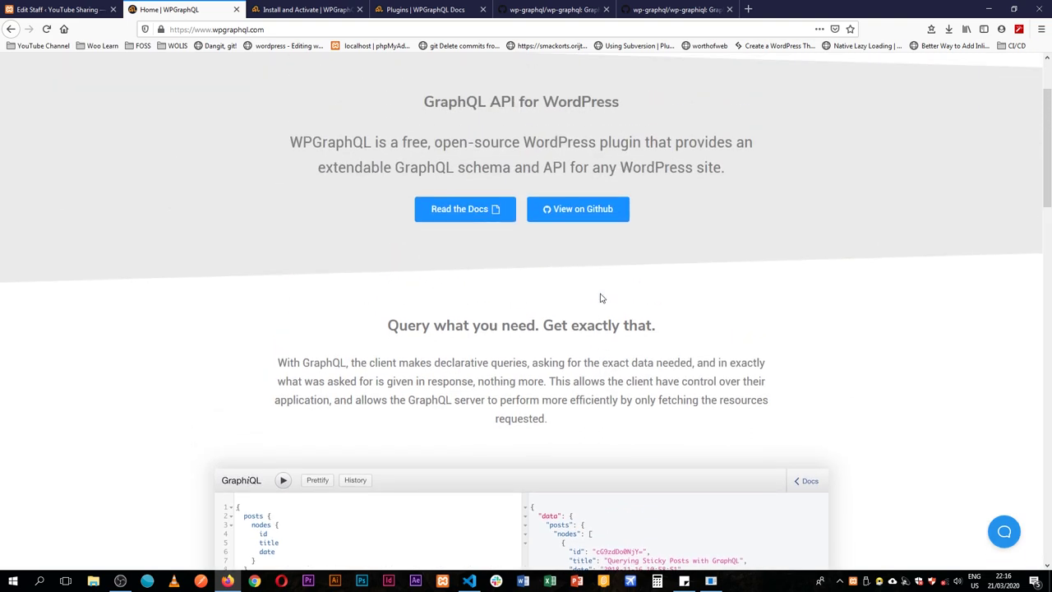
pyautogui.scroll(-3, 600, 298)
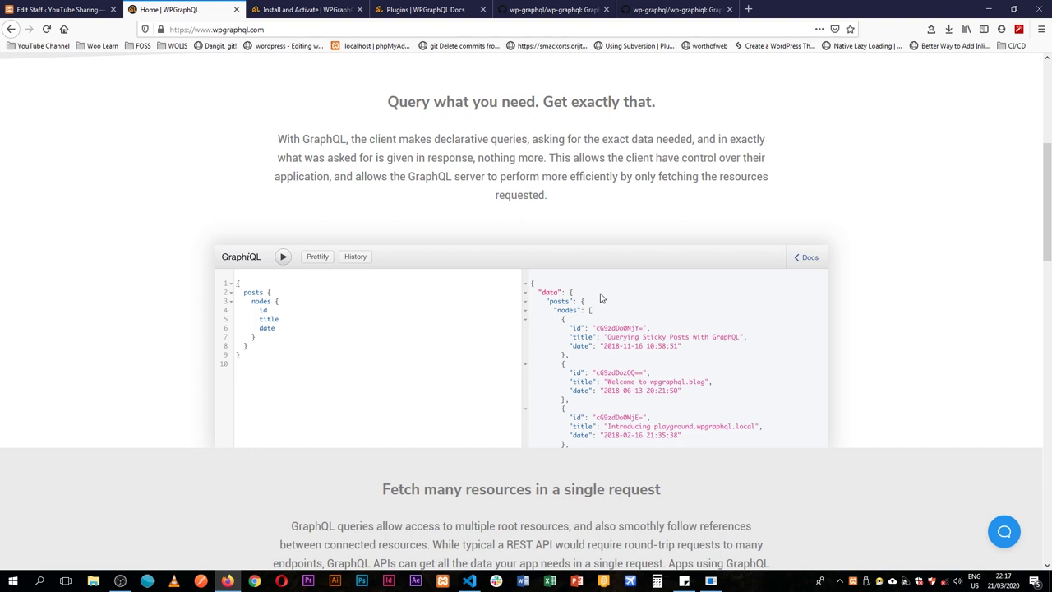
pyautogui.click(317, 8)
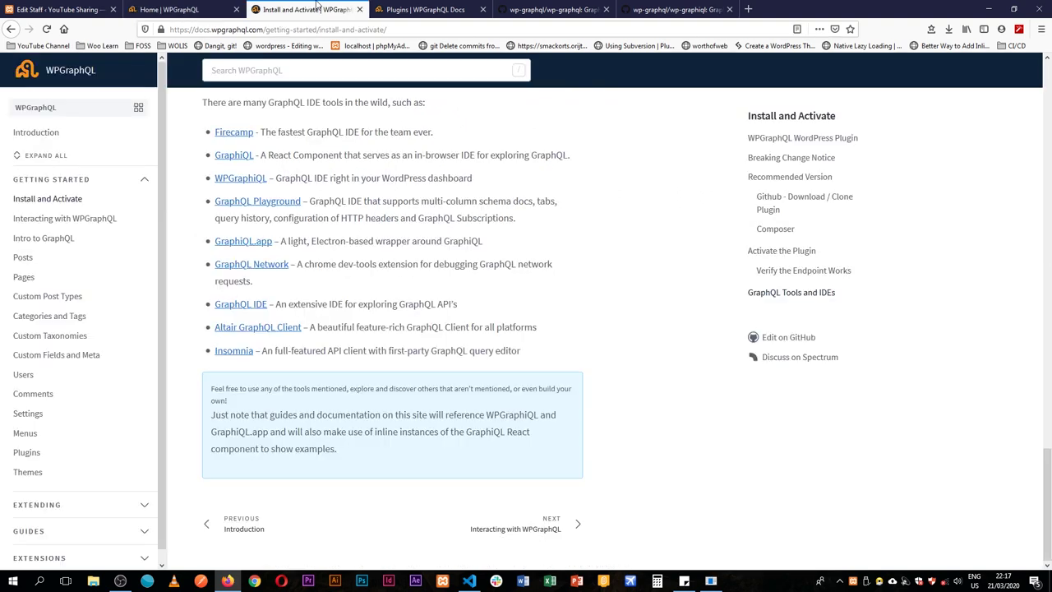
pyautogui.click(236, 9)
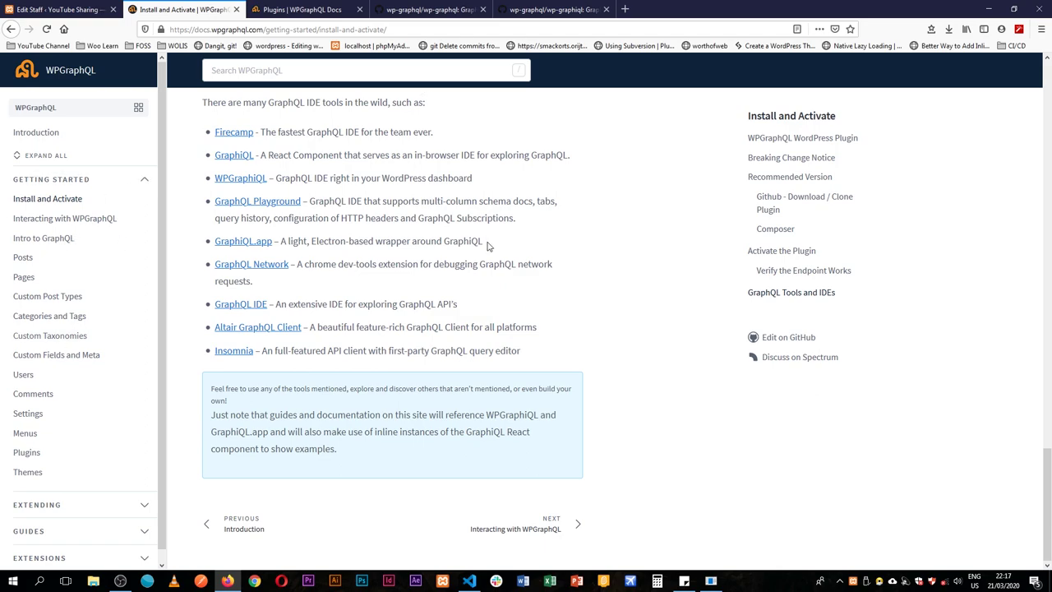
# Step: Read the Install and Activate page, examining the plugin introduction, breaking change notice, activation instructions and endpoint verification
pyautogui.scroll(15, 487, 246)
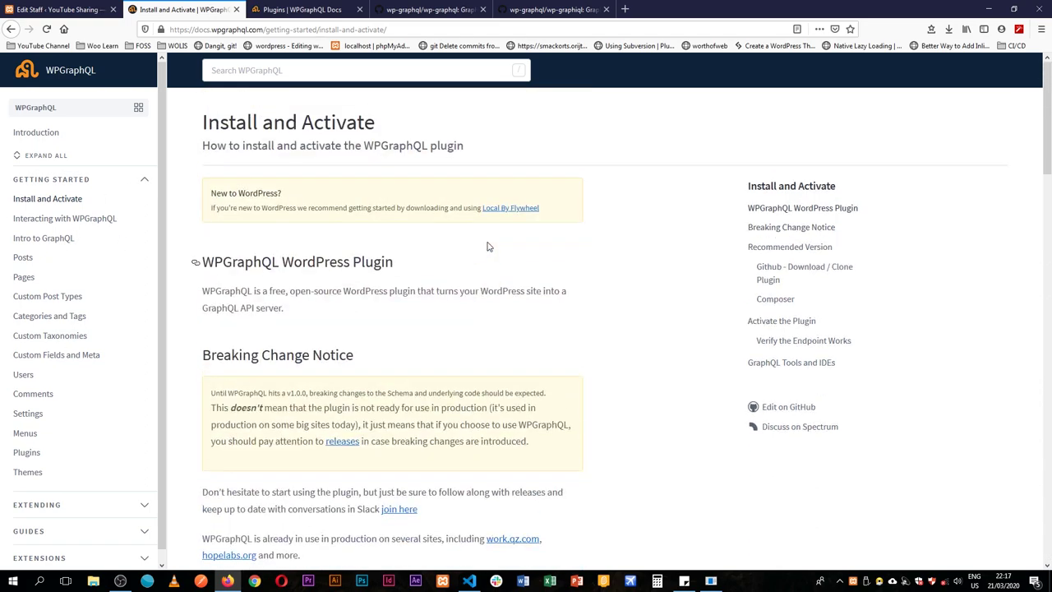
pyautogui.scroll(-3, 487, 246)
pyautogui.scroll(1, 442, 227)
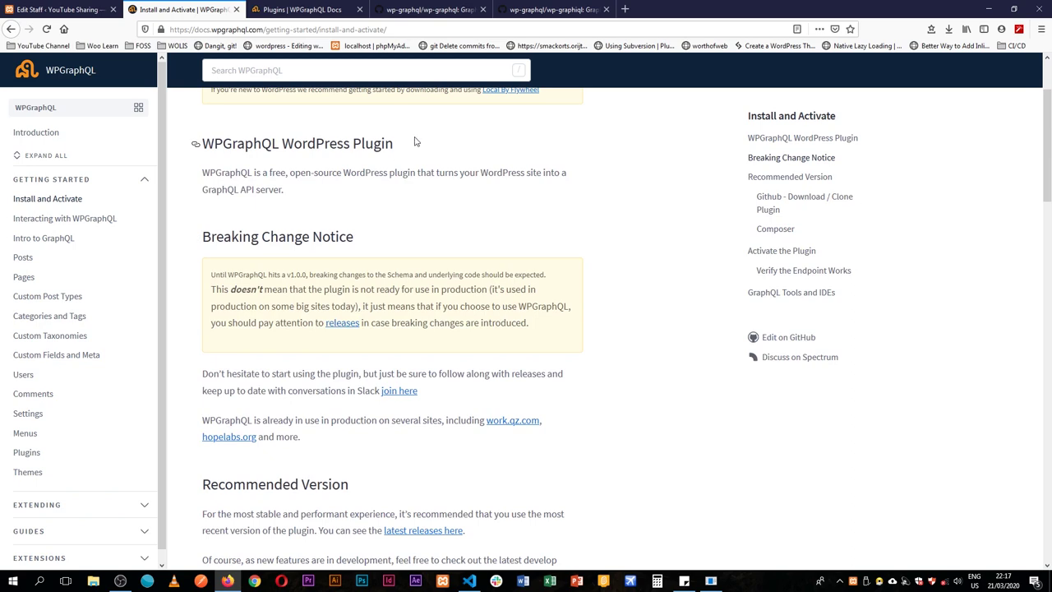
pyautogui.moveTo(426, 145); pyautogui.dragTo(240, 145)
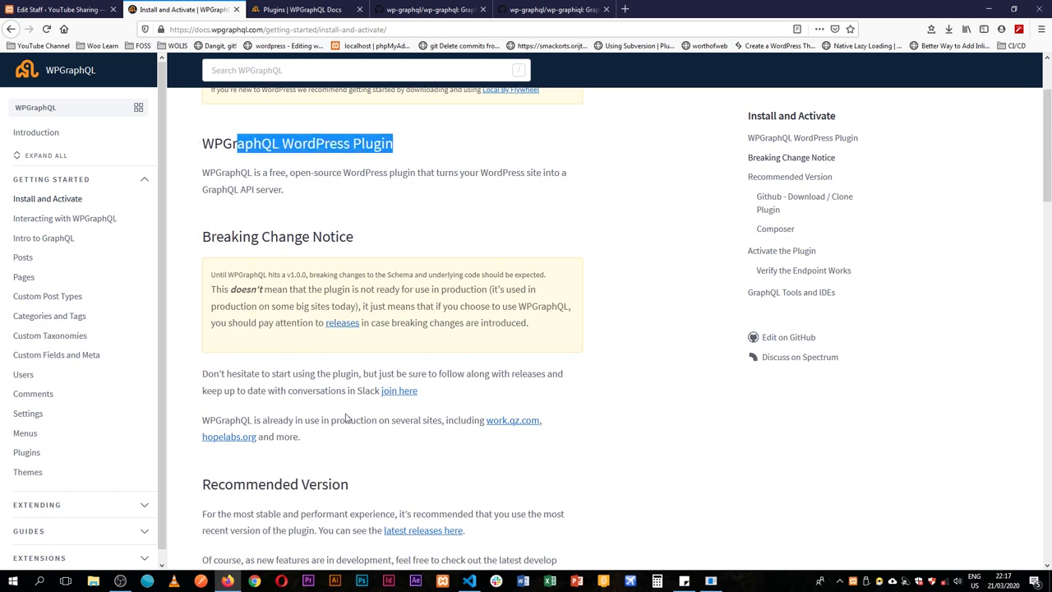
pyautogui.scroll(-8, 345, 419)
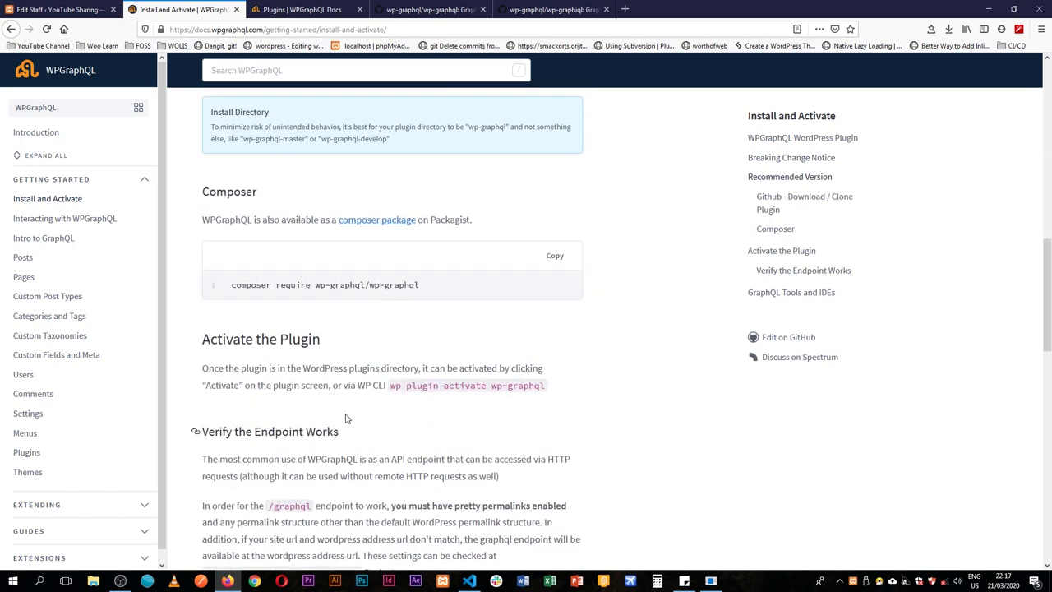
pyautogui.scroll(-2, 345, 419)
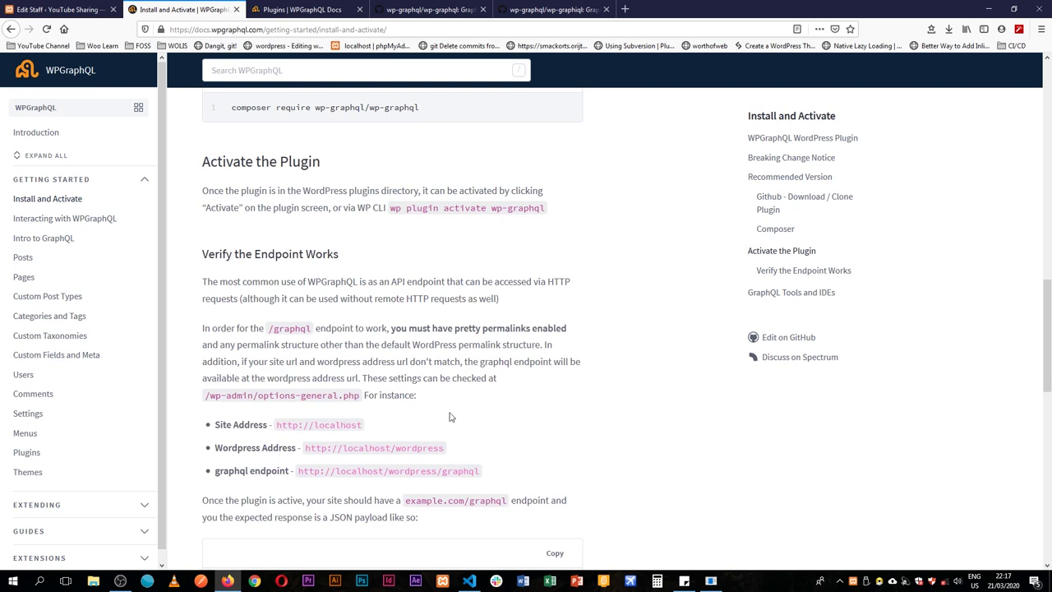
# Step: Open the wp-graphiql GitHub repository and read its README about the GraphiQL IDE in WP-Admin
pyautogui.click(429, 10)
pyautogui.click(551, 9)
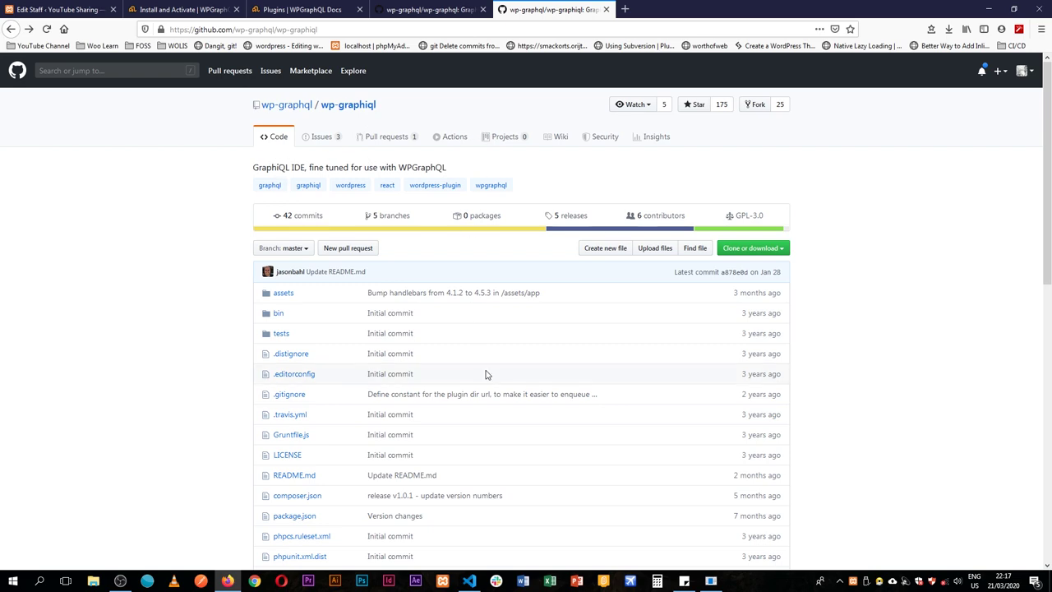
pyautogui.scroll(-3, 486, 372)
pyautogui.scroll(-5, 486, 372)
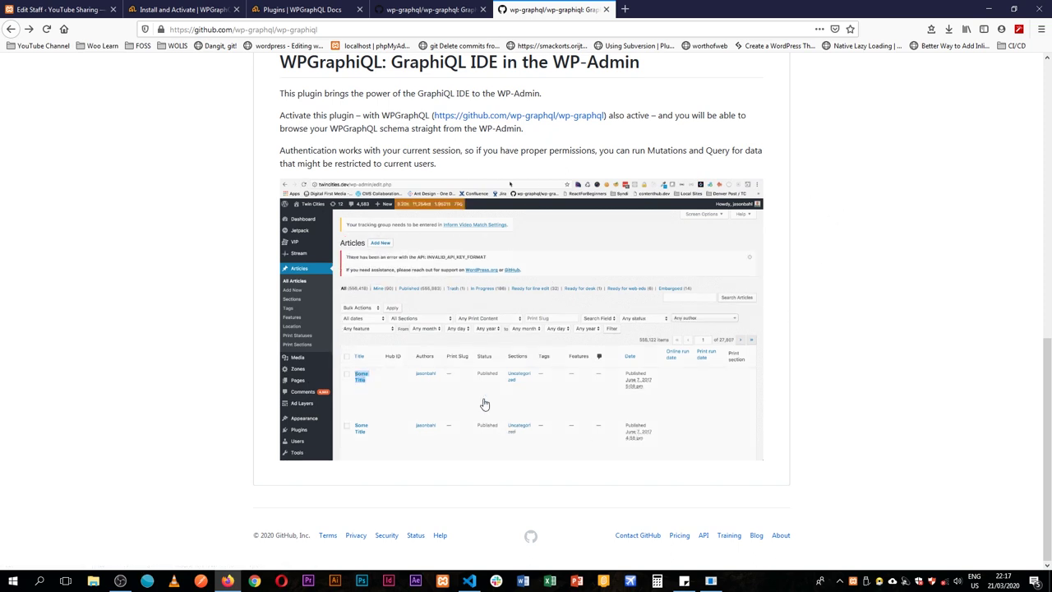
# Step: View the wp-graphql repository, and return to the wp-graphiql repository to review its README and file overview
pyautogui.click(425, 9)
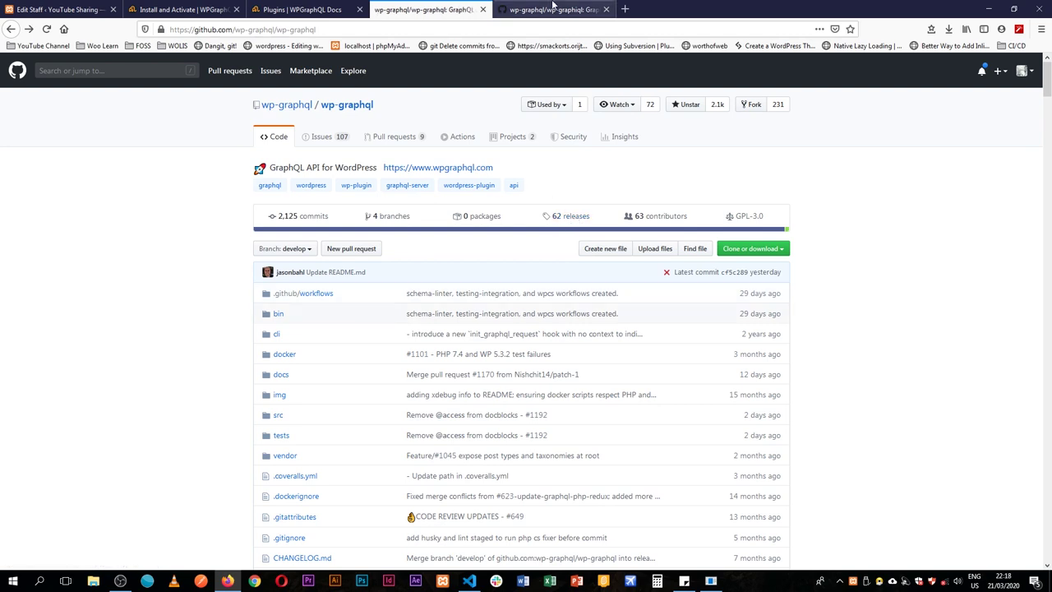
pyautogui.click(550, 9)
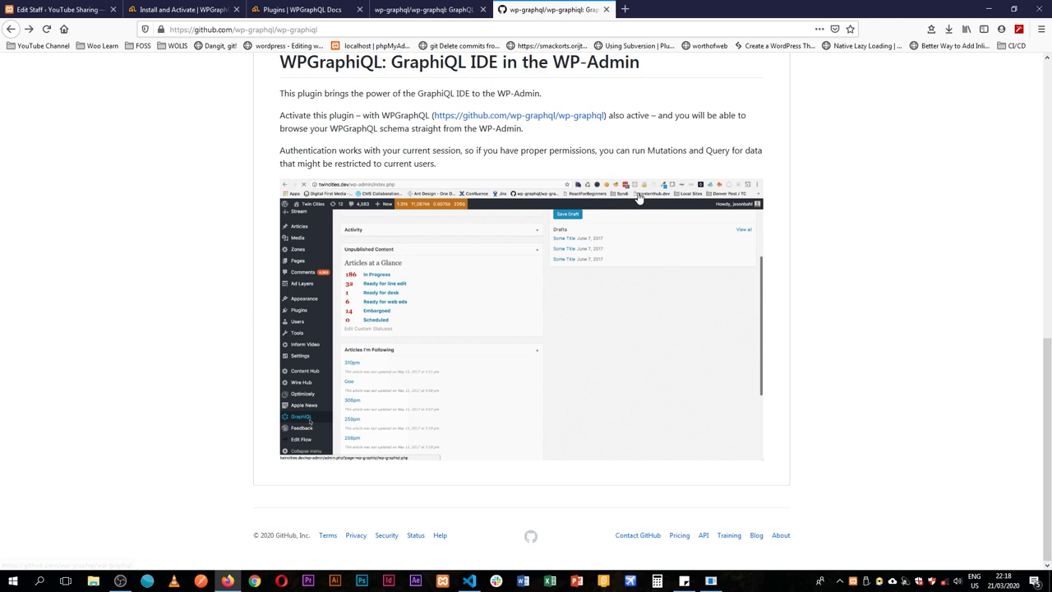
pyautogui.scroll(3, 639, 195)
pyautogui.scroll(-1, 590, 257)
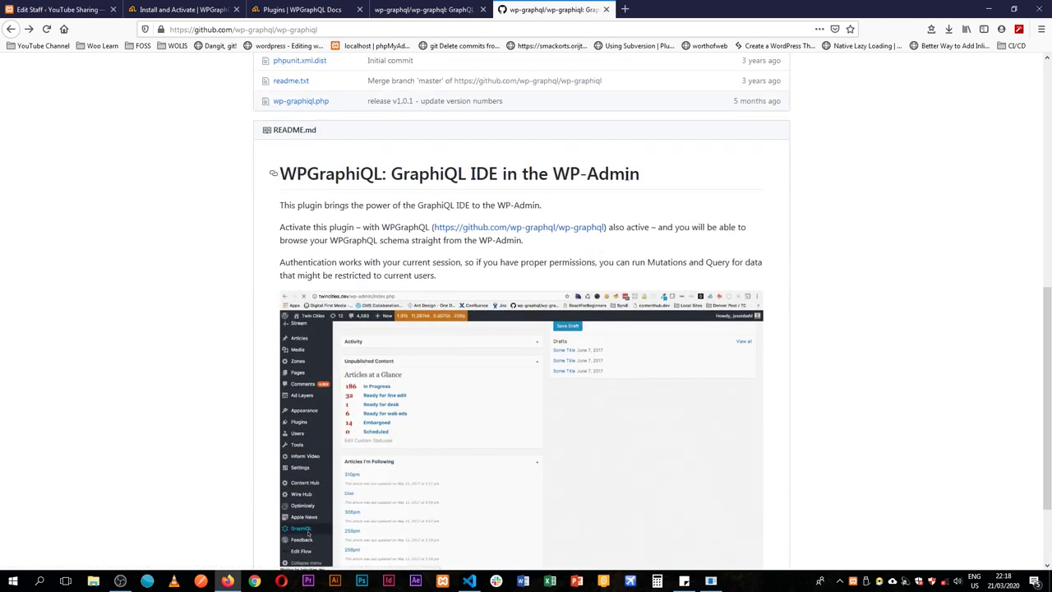
pyautogui.scroll(6, 622, 252)
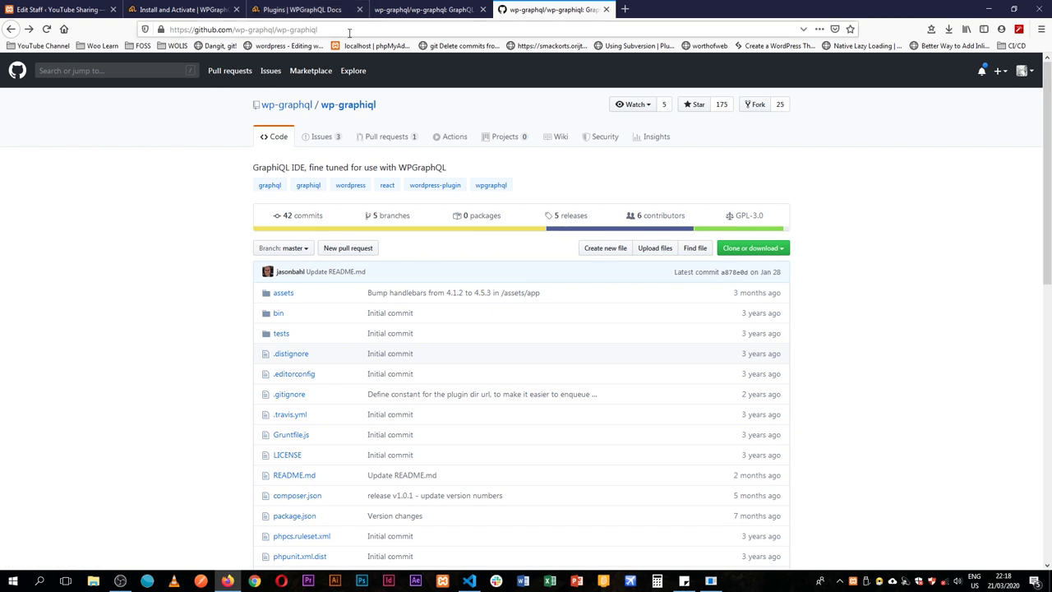
# Step: In the WordPress admin, install the plugin from wp-graphql-0.7.1.zip on the Desktop and activate it
pyautogui.click(54, 9)
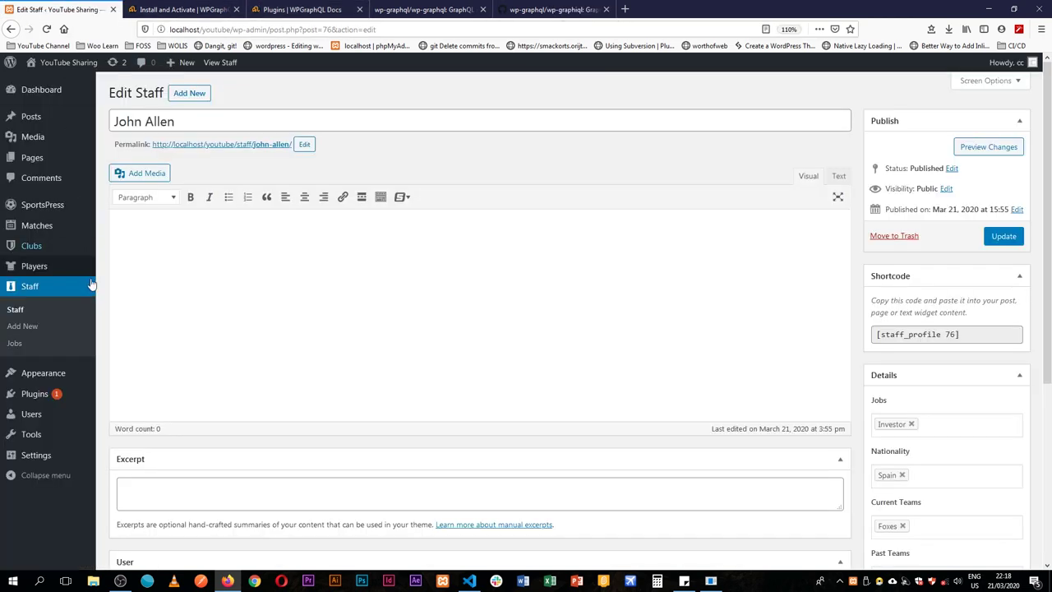
pyautogui.click(35, 395)
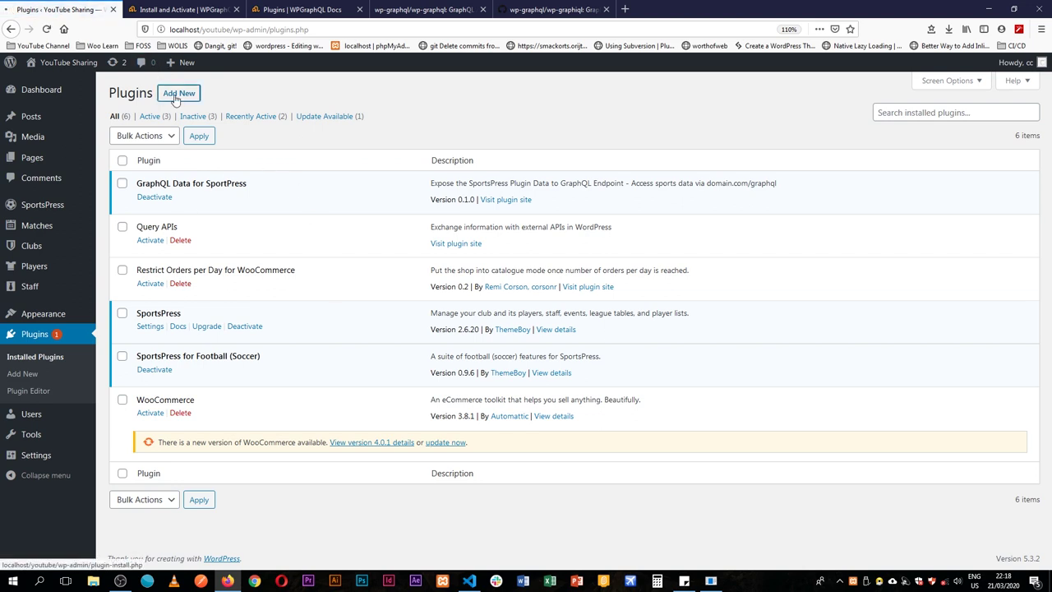
pyautogui.click(177, 94)
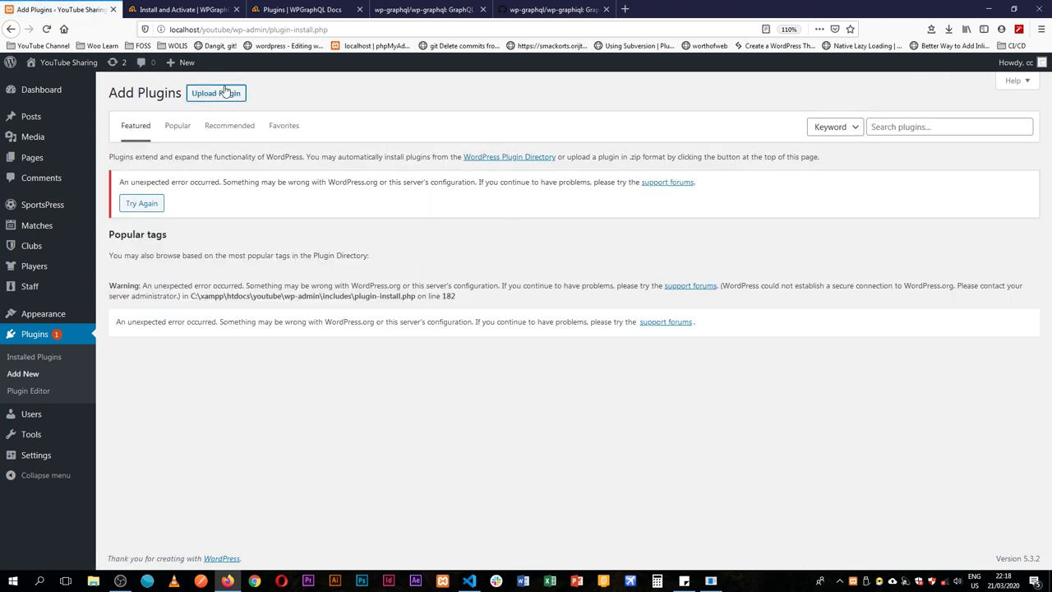
pyautogui.click(227, 92)
pyautogui.click(480, 202)
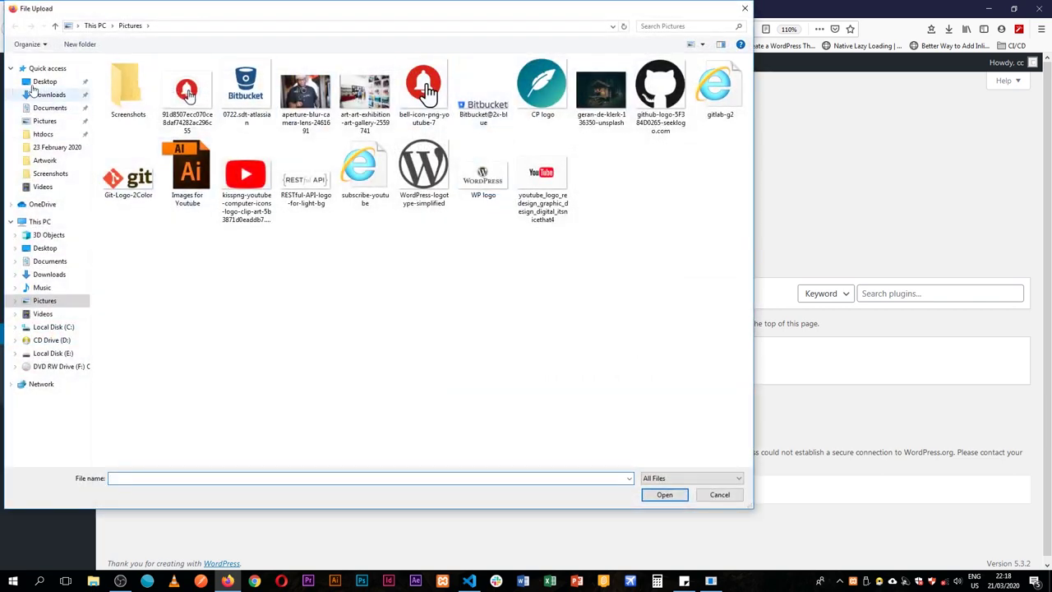
pyautogui.click(44, 81)
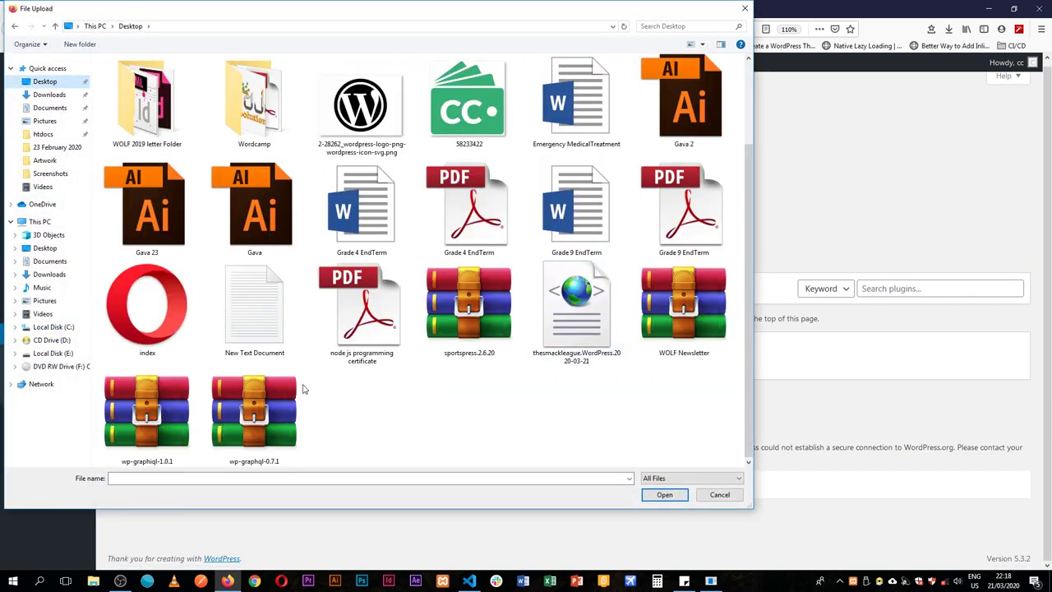
pyautogui.doubleClick(235, 408)
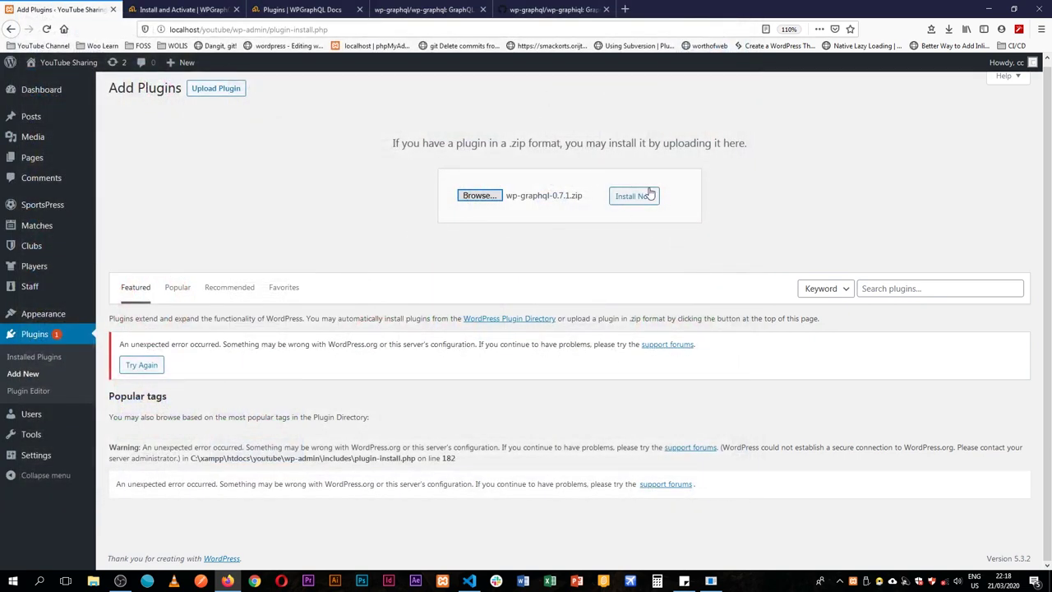
pyautogui.click(649, 195)
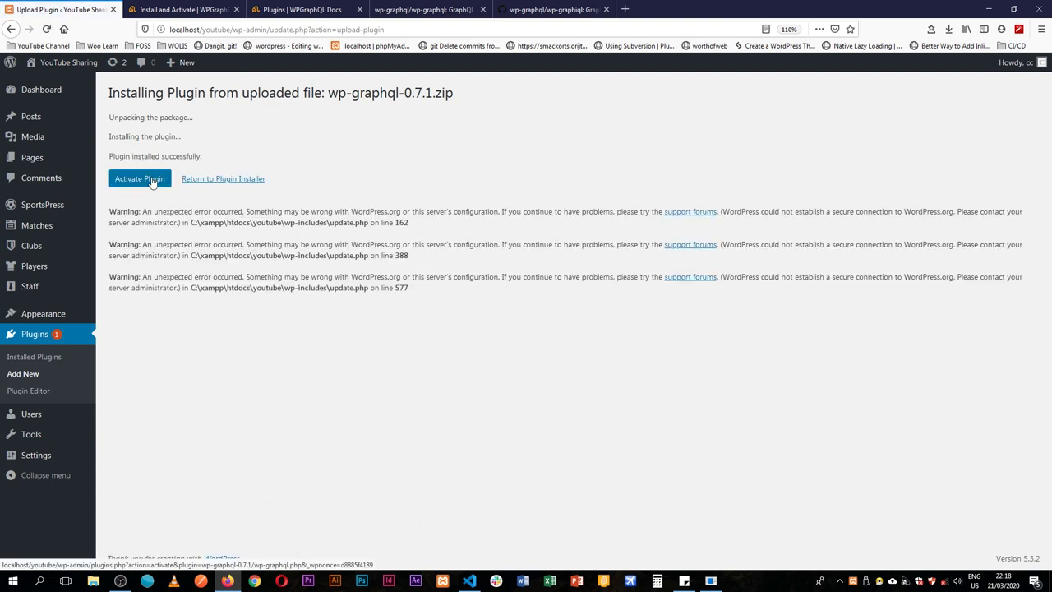
pyautogui.click(152, 179)
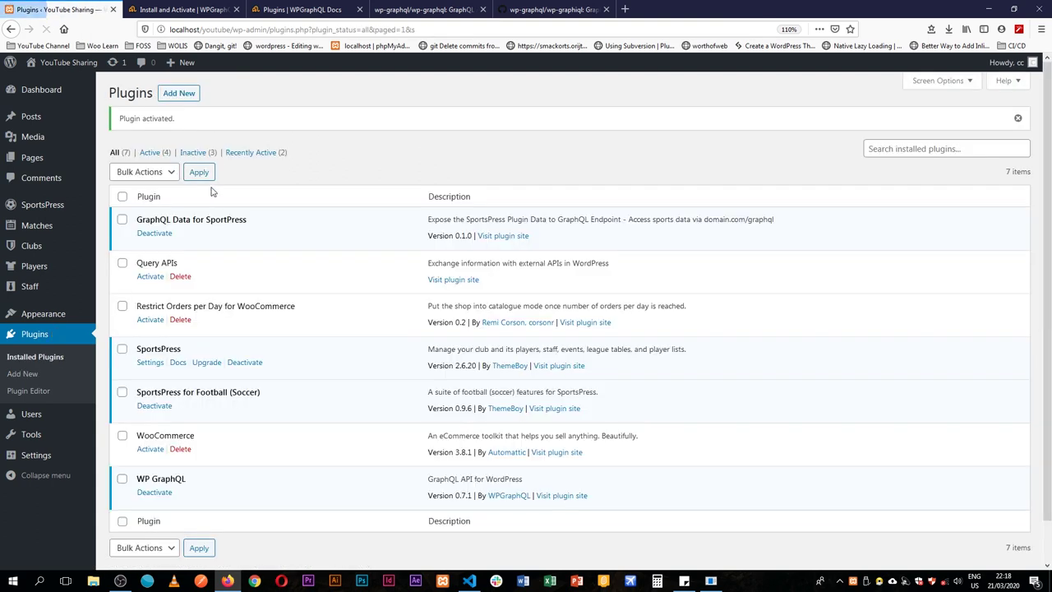
# Step: Upload wp-graphiql-1.0.1.zip from the Desktop as another new plugin, install it and activate it
pyautogui.click(178, 93)
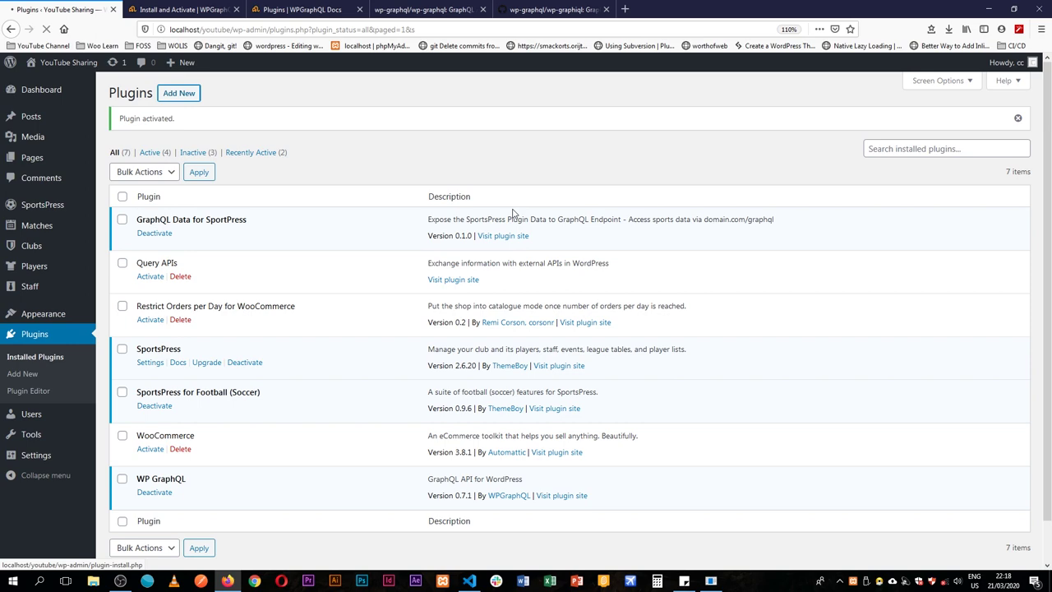
pyautogui.click(214, 95)
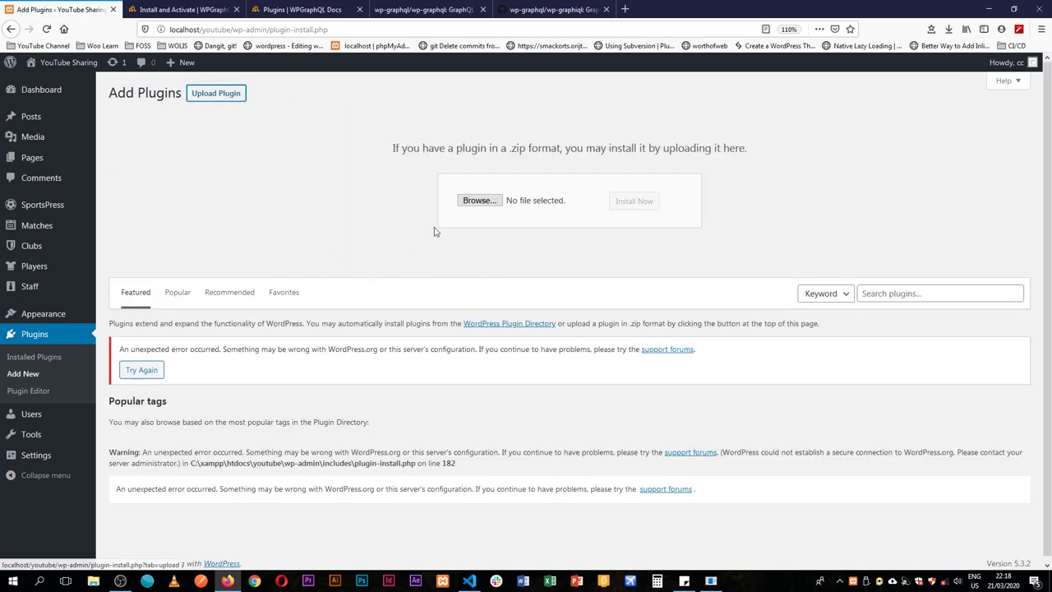
pyautogui.click(478, 203)
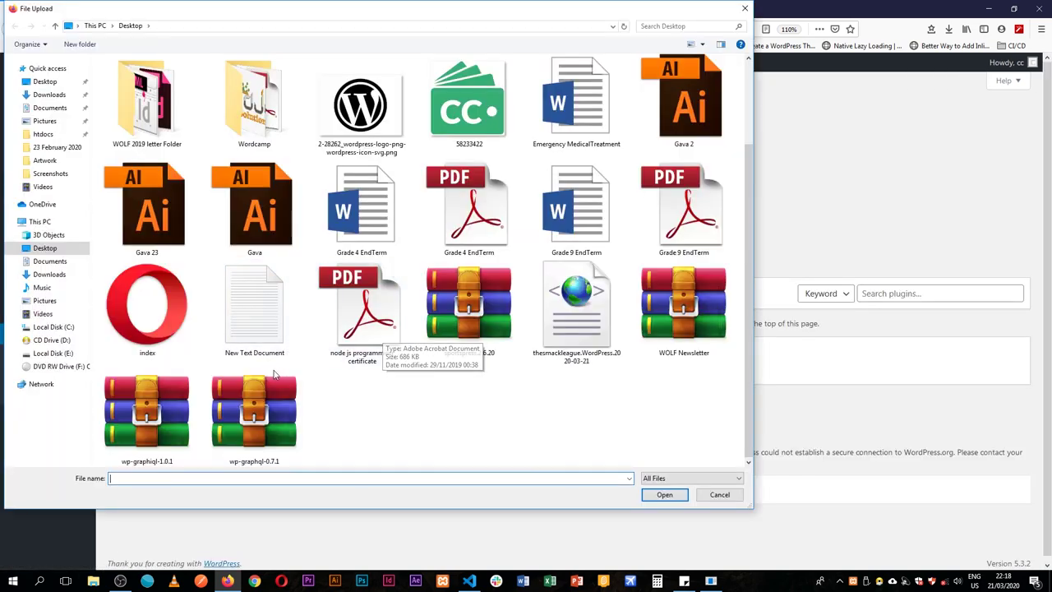
pyautogui.doubleClick(146, 411)
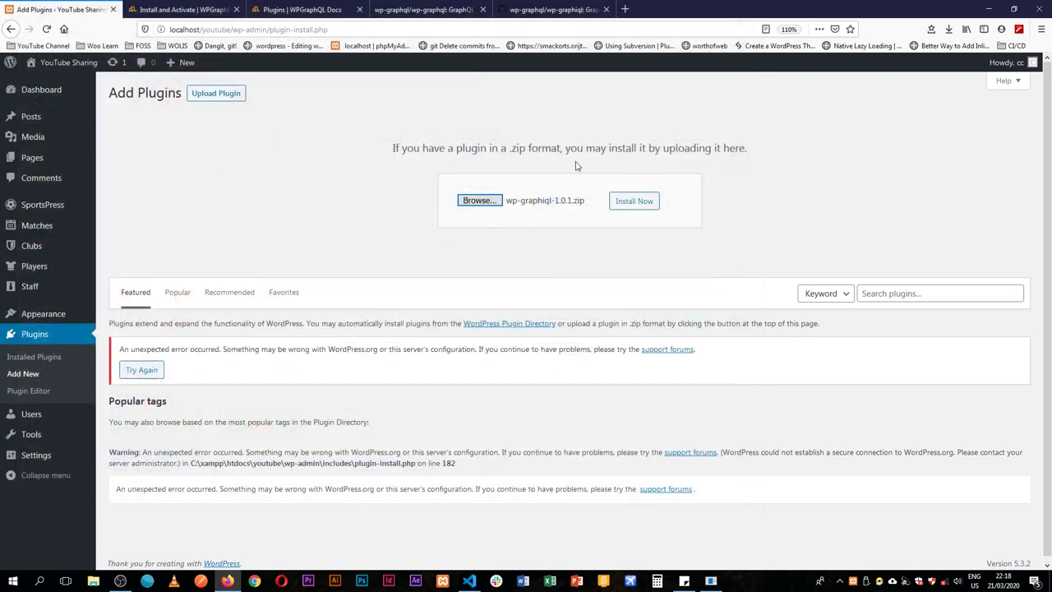
pyautogui.click(633, 201)
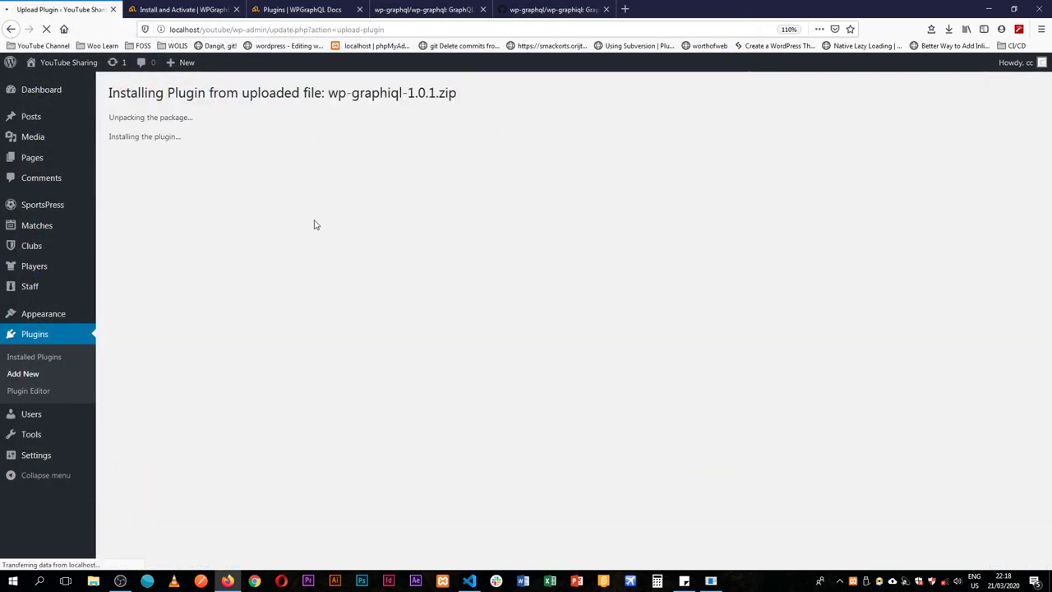
pyautogui.click(150, 178)
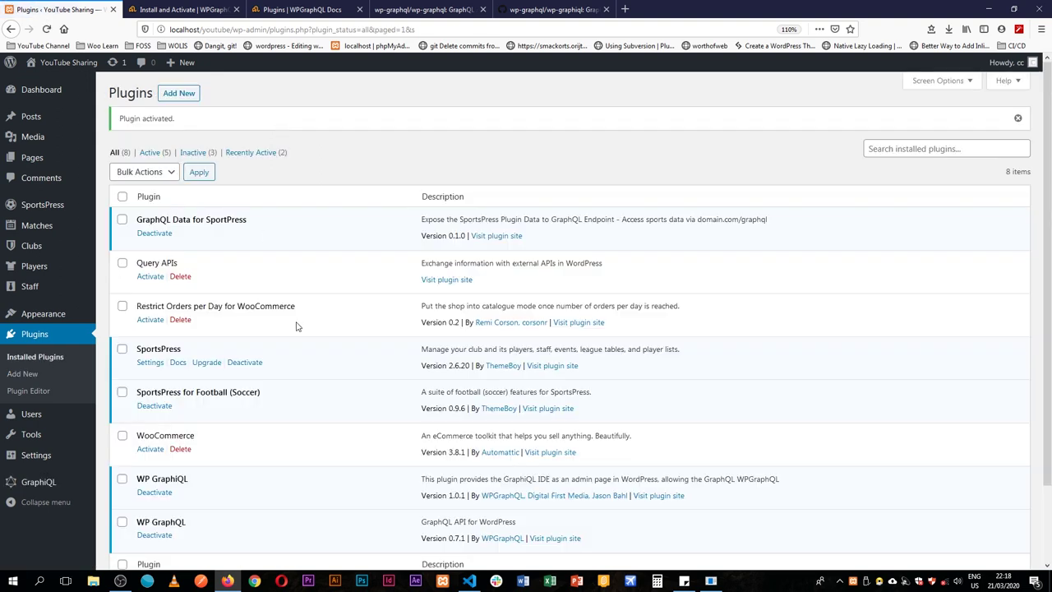
# Step: Check the installed plugins list for WP GraphQL and WP GraphiQL, and open the GraphiQL admin page
pyautogui.scroll(-2, 297, 327)
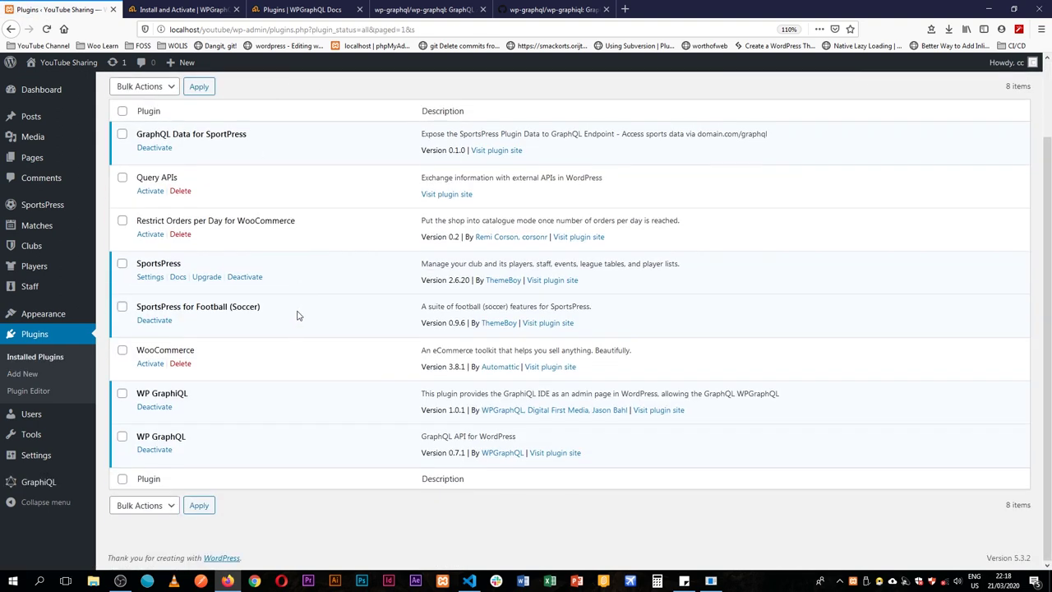
pyautogui.click(54, 486)
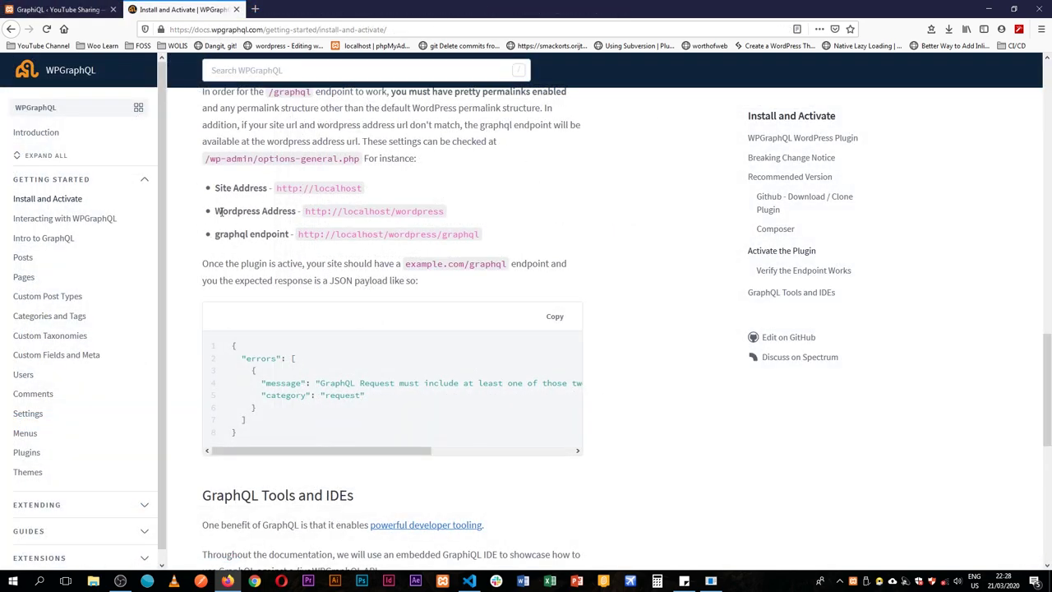
# Step: Open the WordPress site's front end in a new tab and load its GraphQL endpoint at localhost/youtube/graphql
pyautogui.moveTo(220, 212); pyautogui.dragTo(376, 212)
pyautogui.click(62, 9)
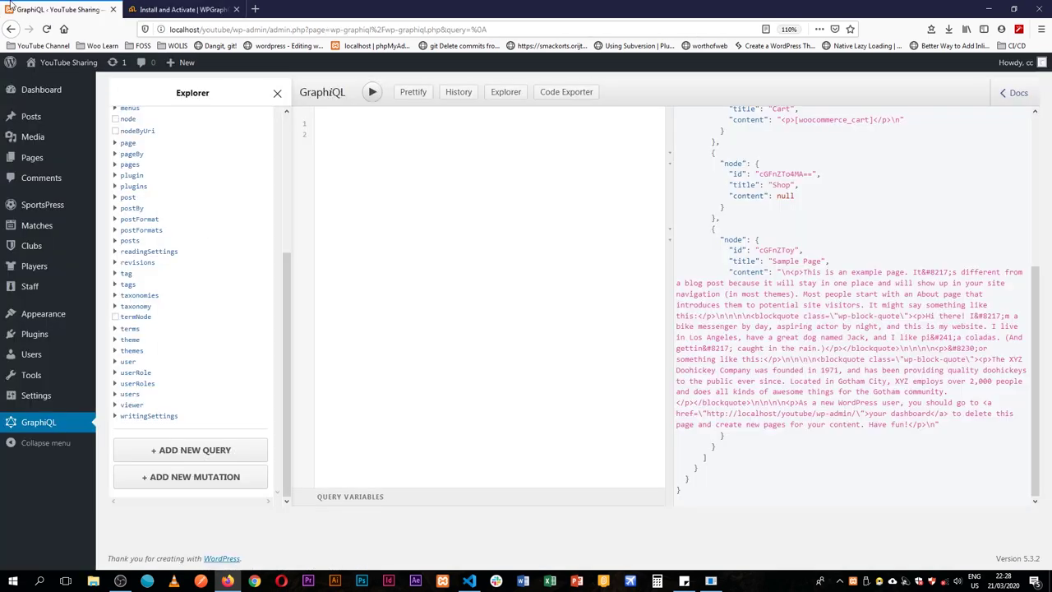
pyautogui.moveTo(57, 62)
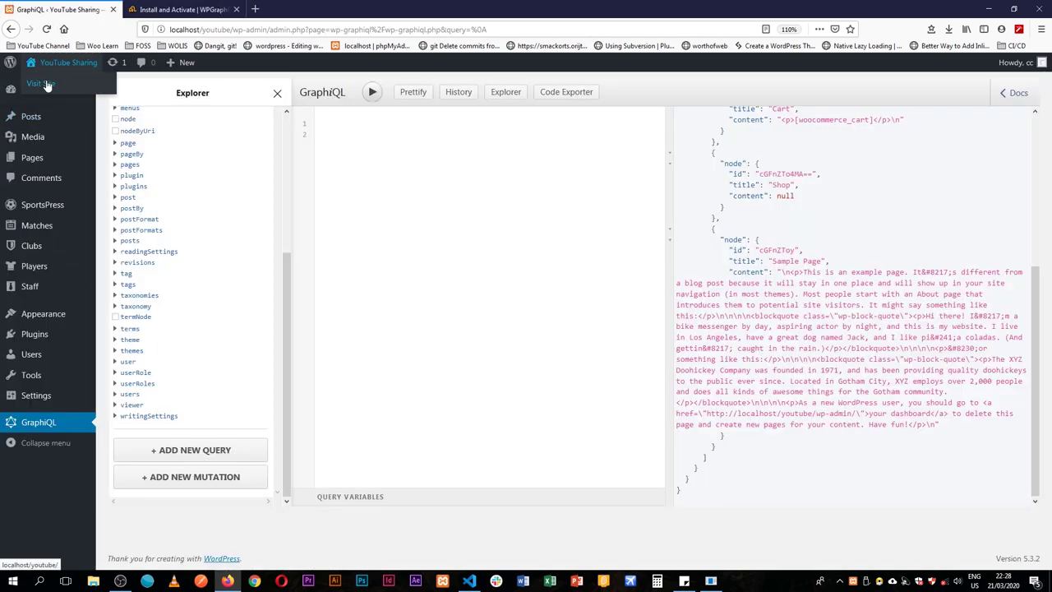
pyautogui.rightClick(47, 85)
pyautogui.click(82, 97)
pyautogui.click(181, 9)
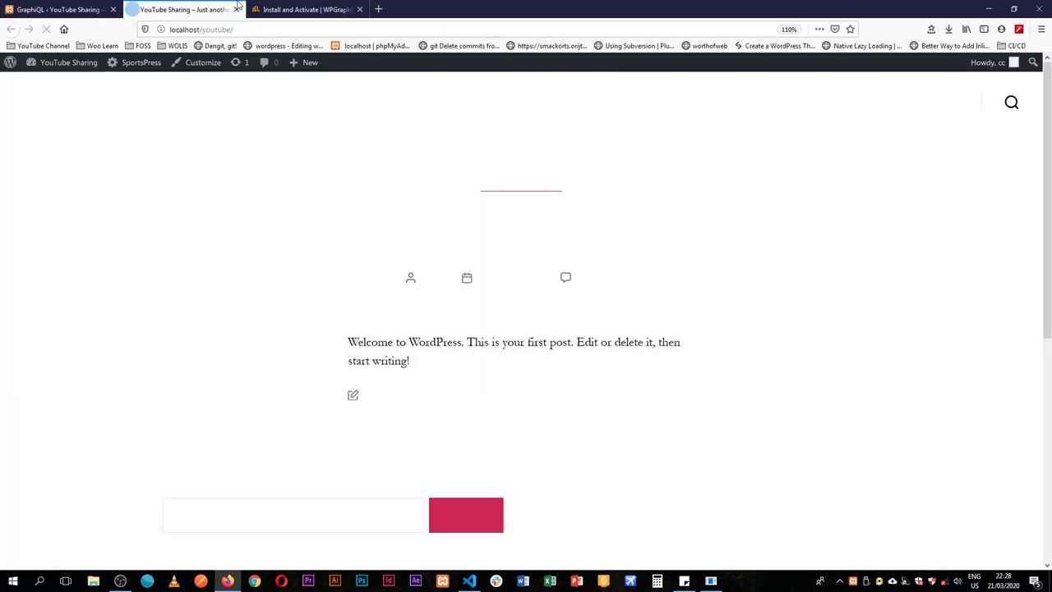
pyautogui.click(270, 26)
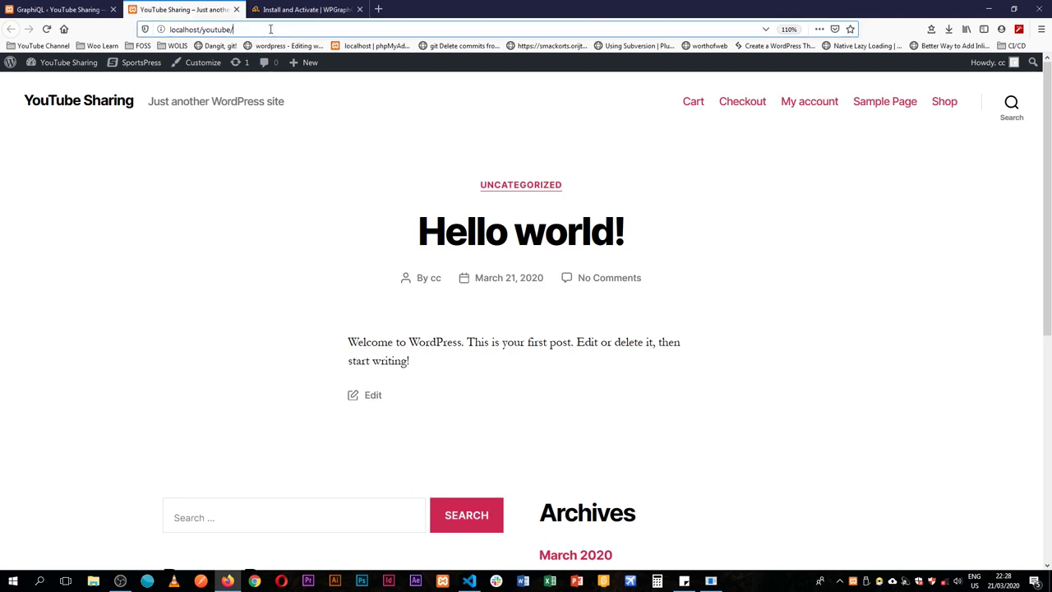
pyautogui.write('graphql')
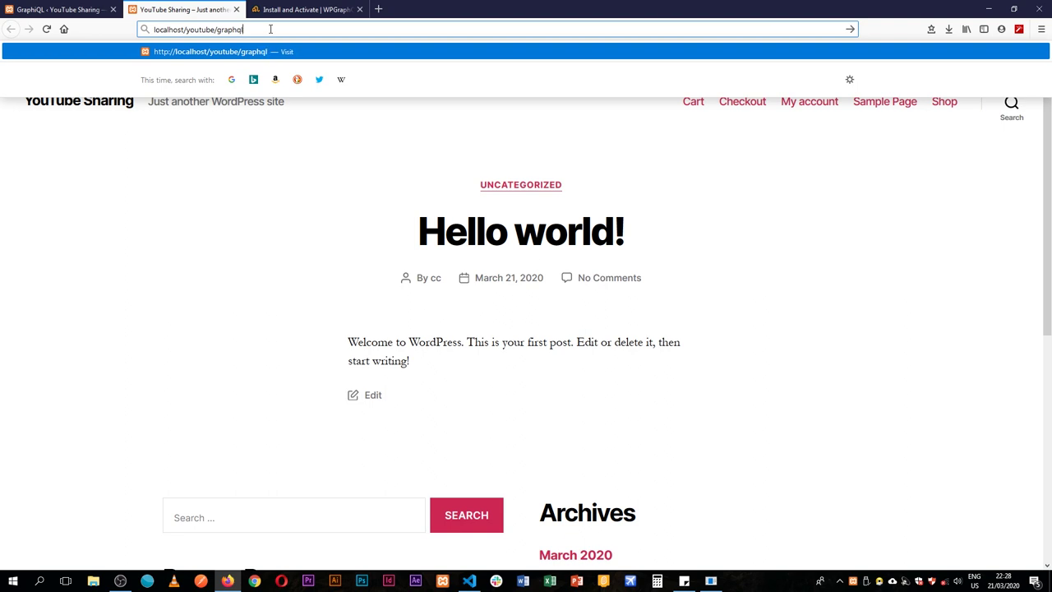
pyautogui.press('Return')
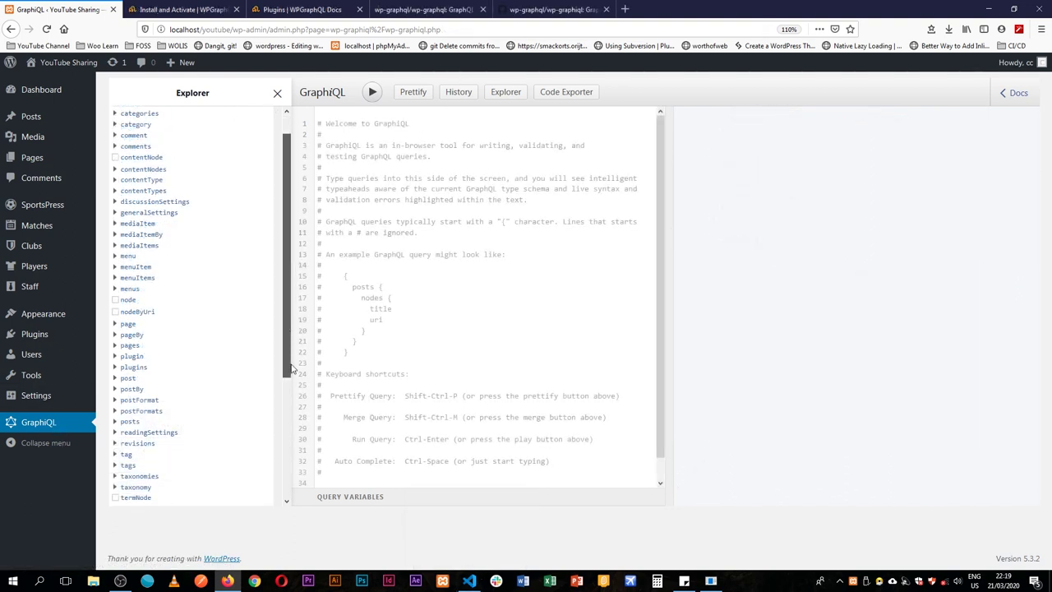
# Step: Replace the GraphiQL welcome comments with a query containing an empty menus block, and run it
pyautogui.scroll(-5, 287, 465)
pyautogui.scroll(5, 287, 465)
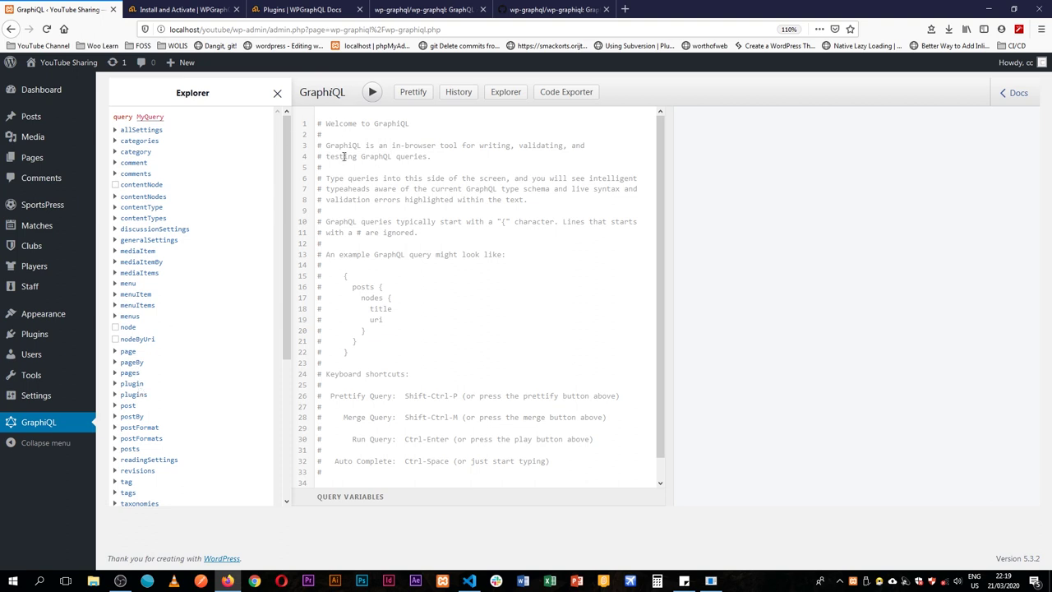
pyautogui.hotkey('ctrl', 'a')
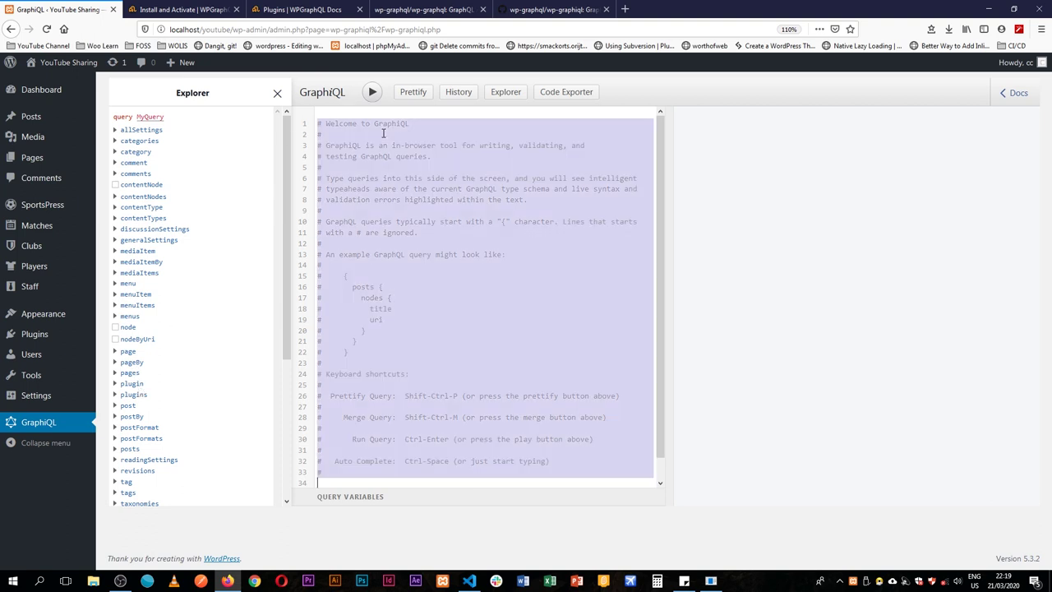
pyautogui.write('query')
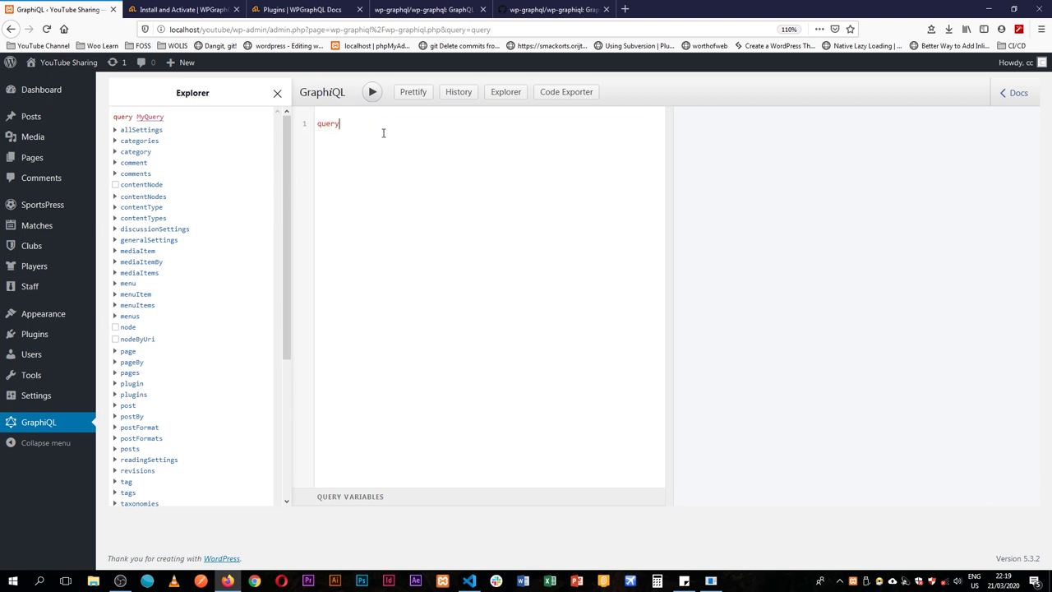
pyautogui.write(' {}')
pyautogui.press('Return')
pyautogui.write('menus {}')
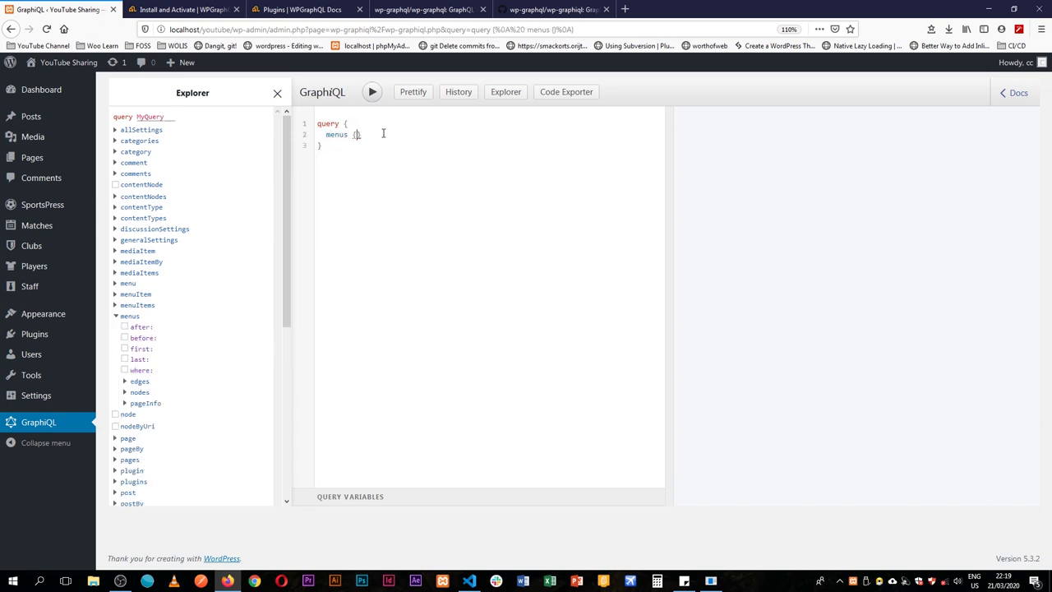
pyautogui.press('Return')
pyautogui.rightClick(383, 134)
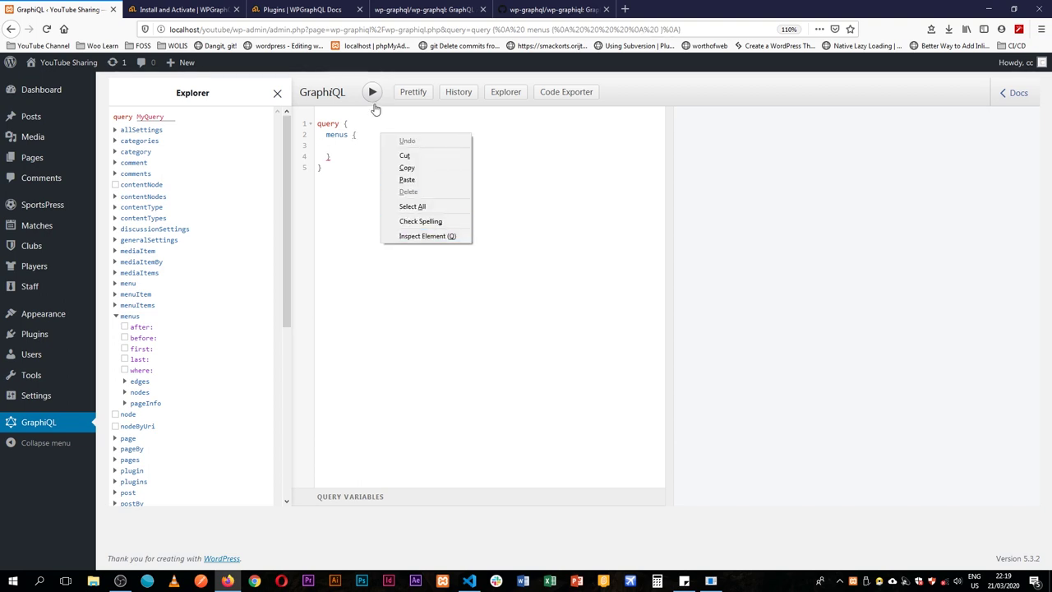
pyautogui.click(372, 91)
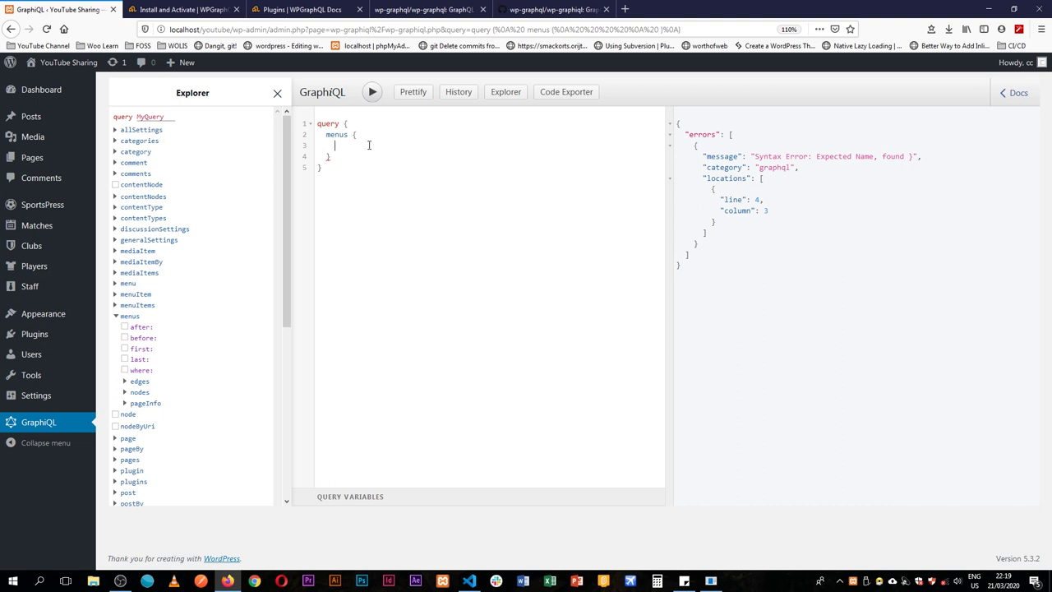
# Step: Inside menus, nest an edges block with a node block requesting id, and run the query
pyautogui.write('edges ')
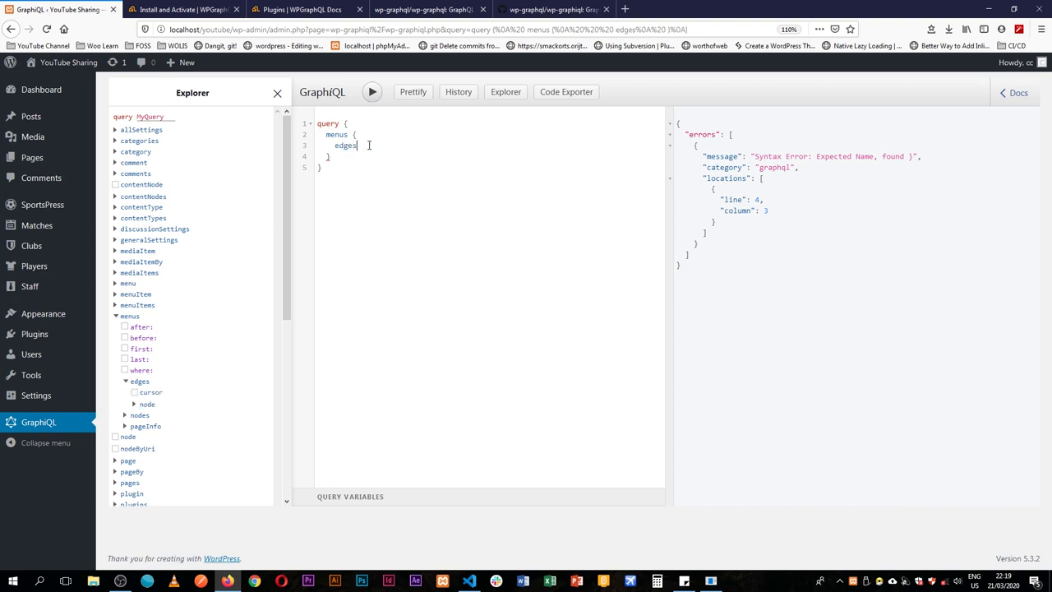
pyautogui.write('{')
pyautogui.press('Return')
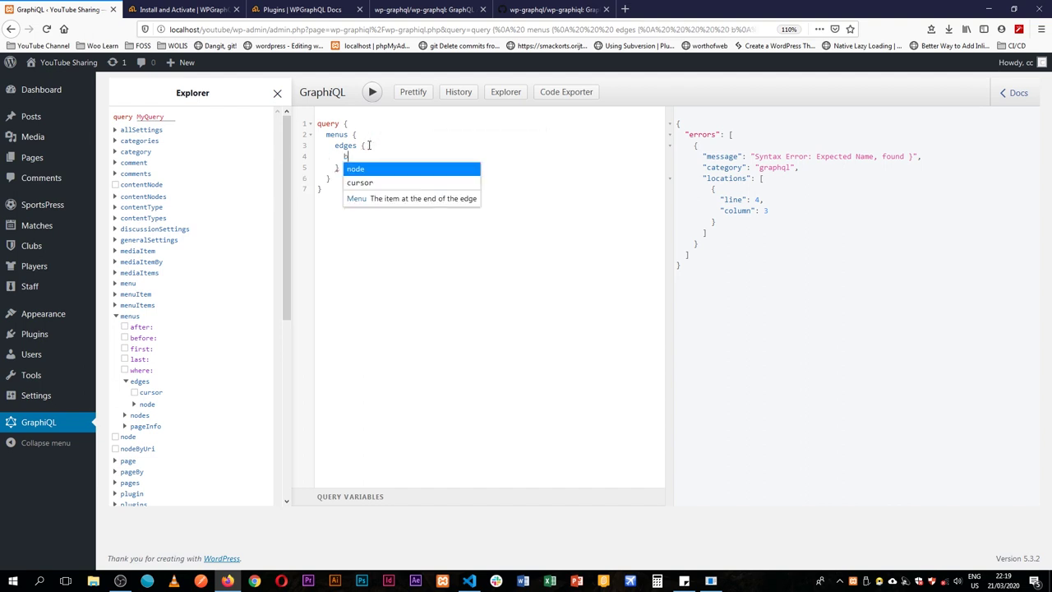
pyautogui.write('nodes')
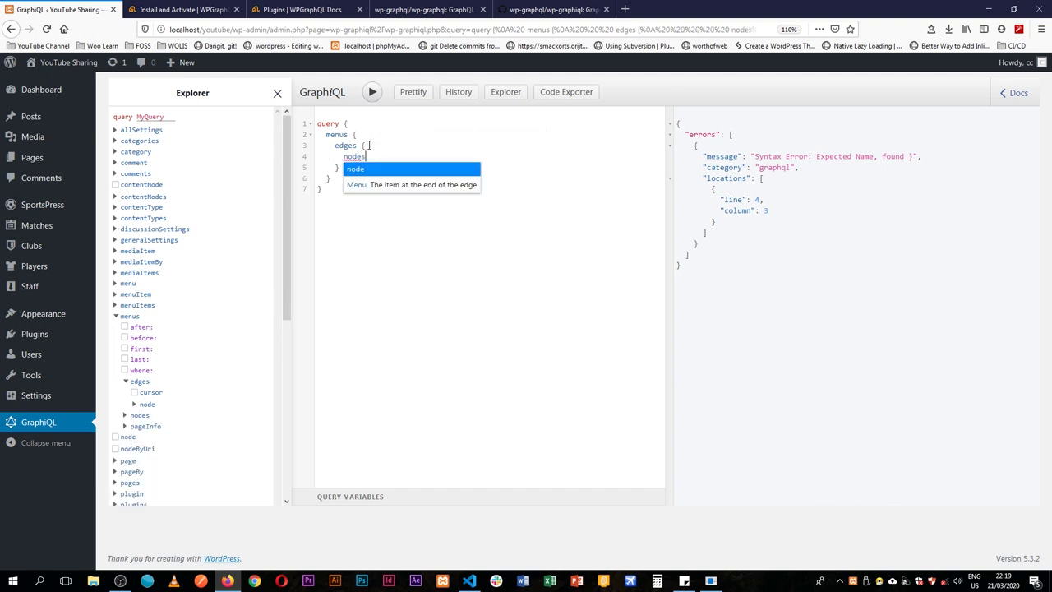
pyautogui.press('Return')
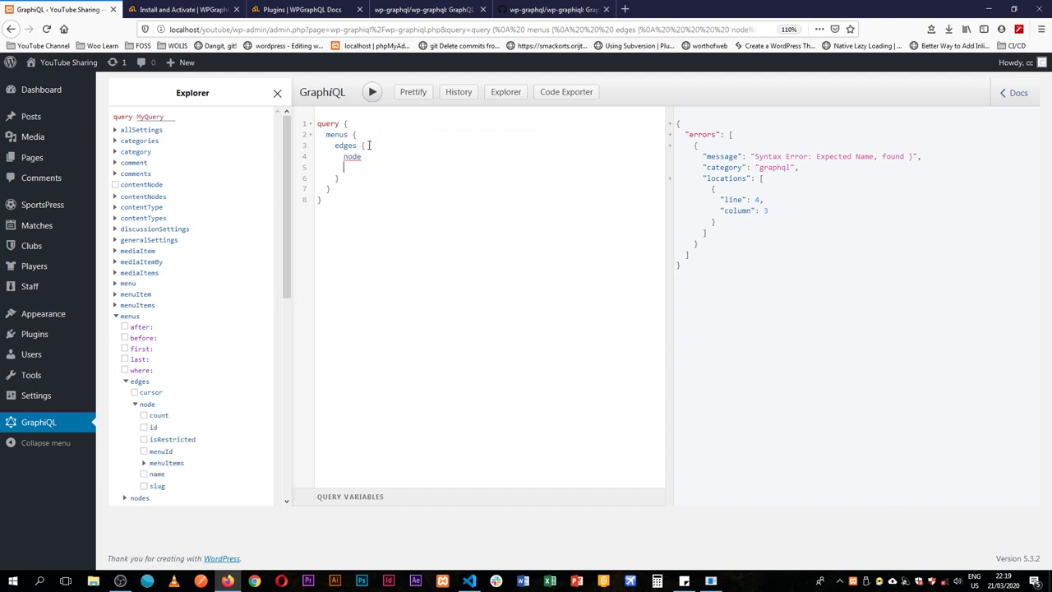
pyautogui.click(371, 92)
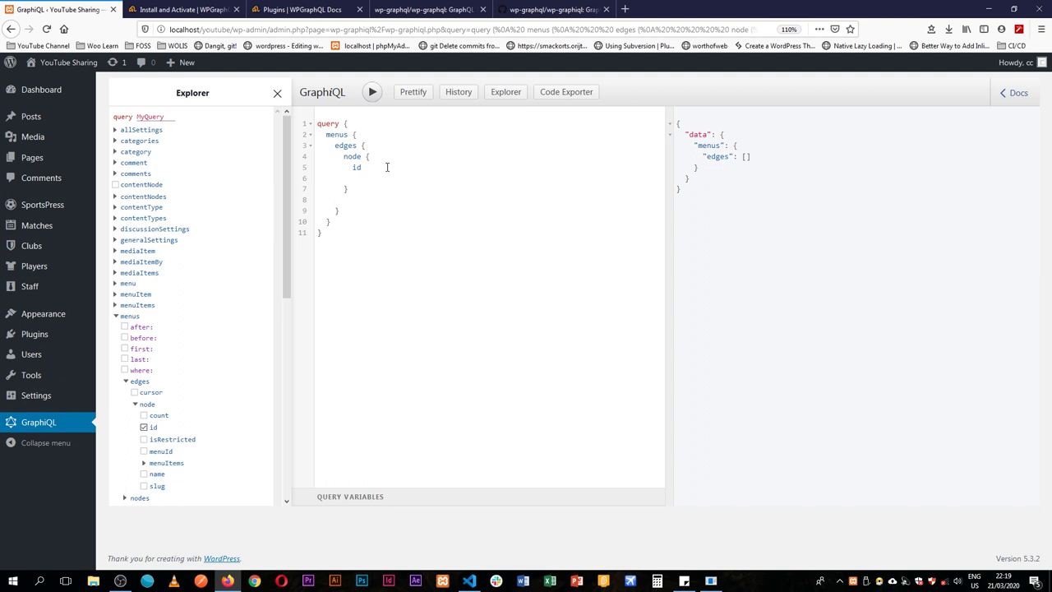
# Step: Add the count and name fields below id in the menus node, using the suggested field completions
pyautogui.hotkey('ctrl', 'space')
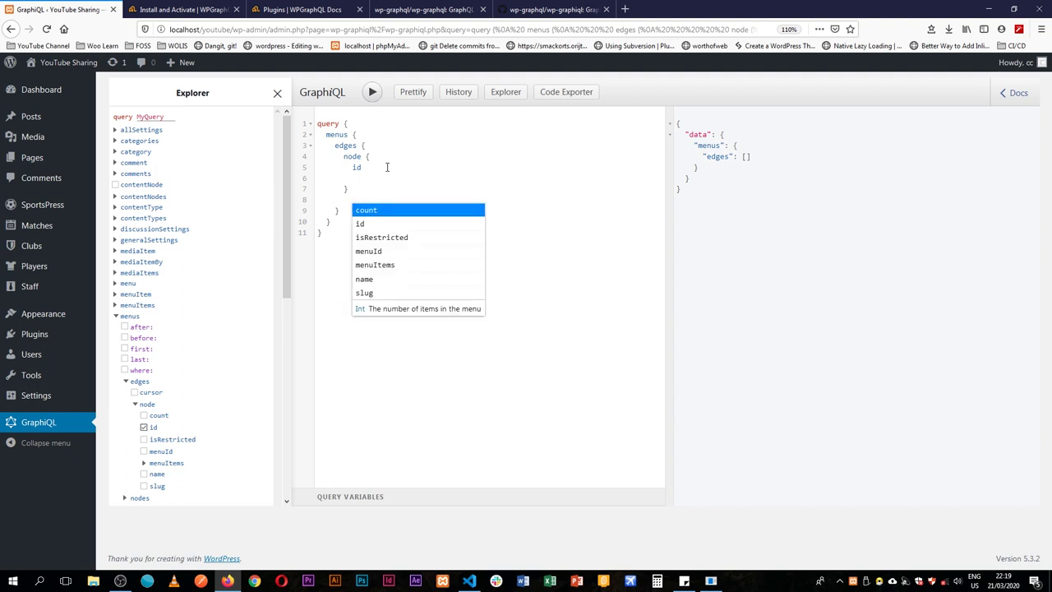
pyautogui.press('Return')
pyautogui.hotkey('ctrl', 'space')
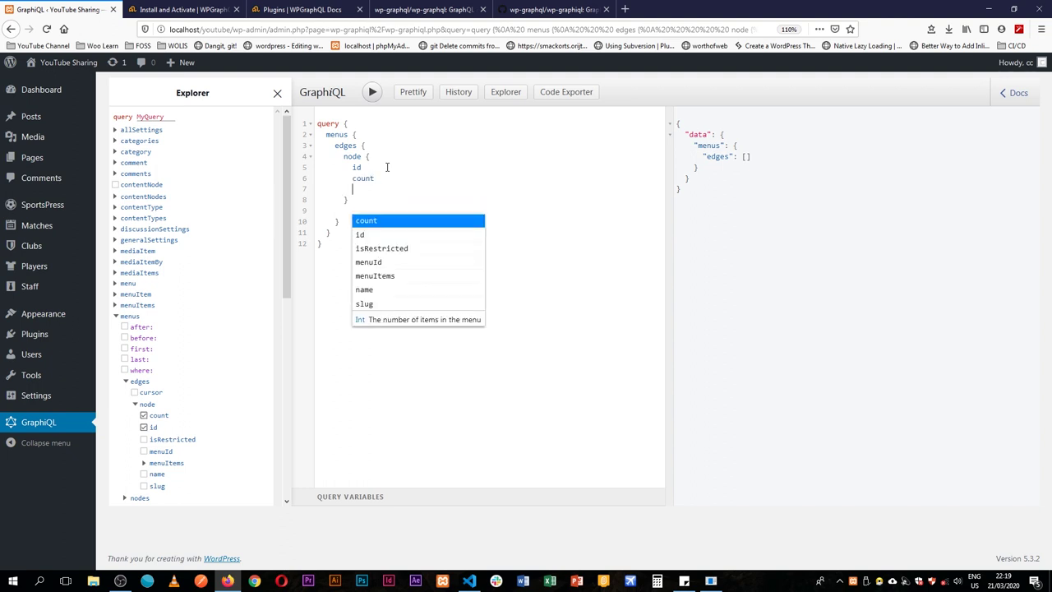
pyautogui.press('Down')
pyautogui.press('Down')
pyautogui.press('Down')
pyautogui.press('Down')
pyautogui.press('Down')
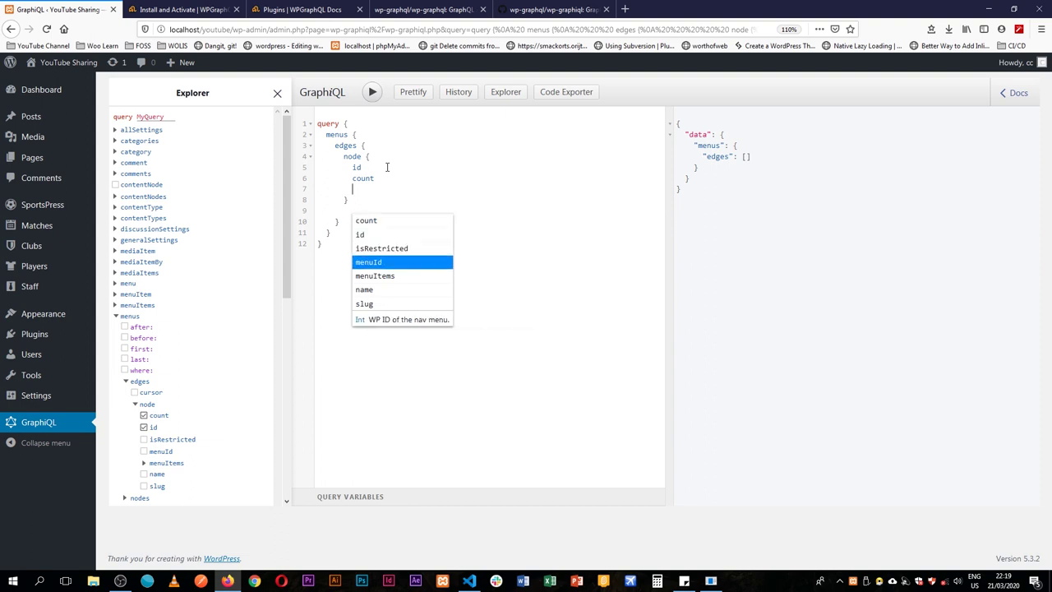
pyautogui.press('Return')
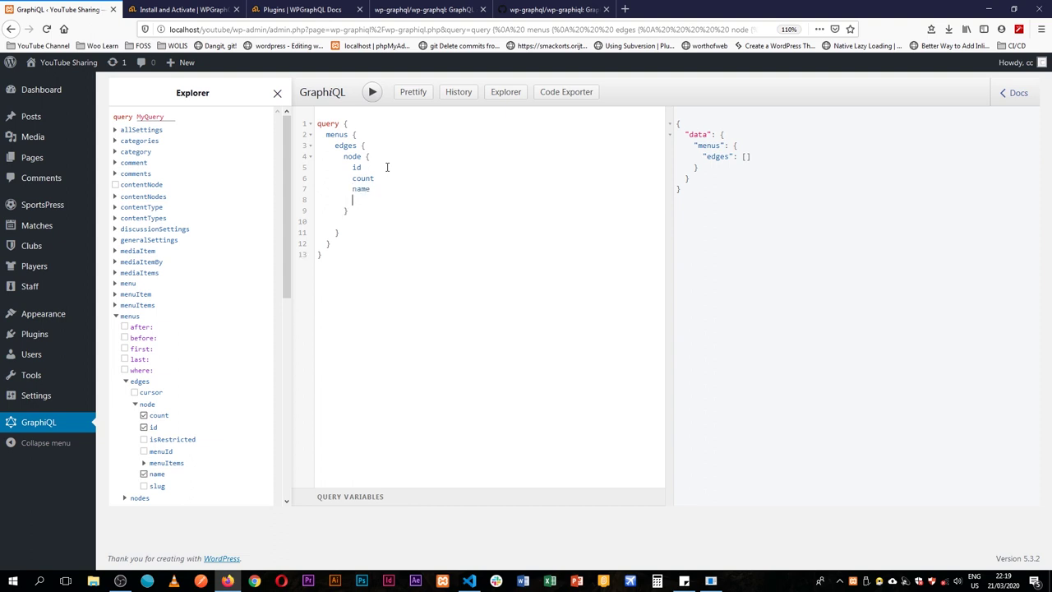
# Step: Add the menuItems field below name in the menus node and run the query
pyautogui.write('men')
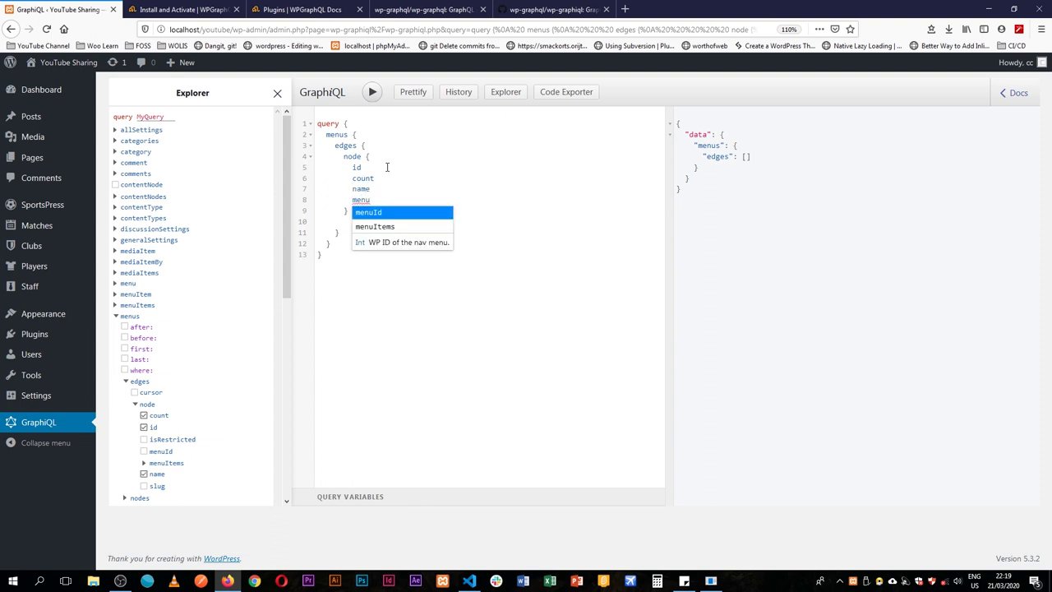
pyautogui.write('u')
pyautogui.press('Down')
pyautogui.press('Return')
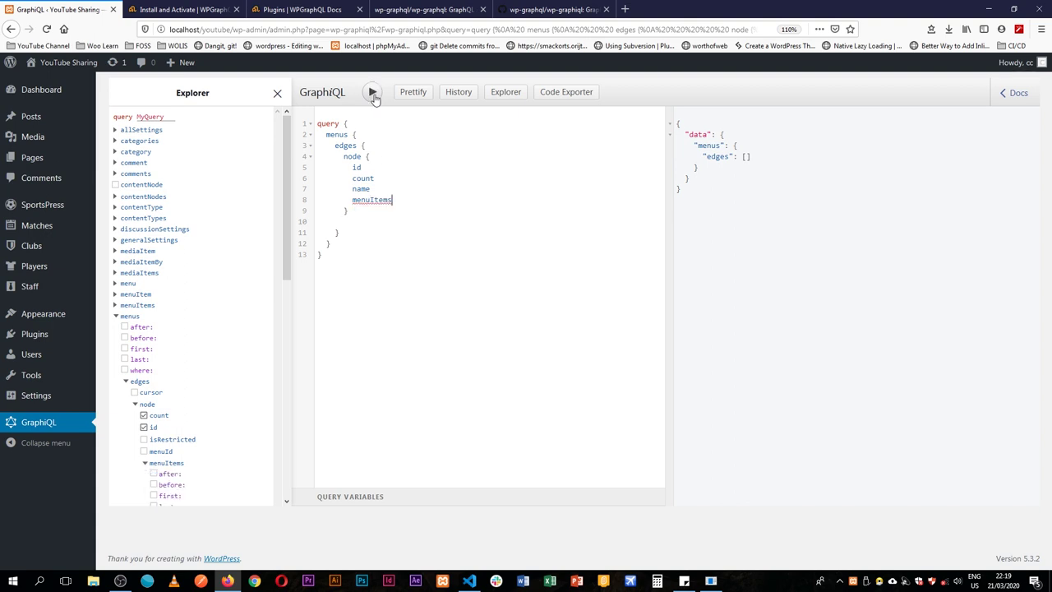
pyautogui.click(372, 92)
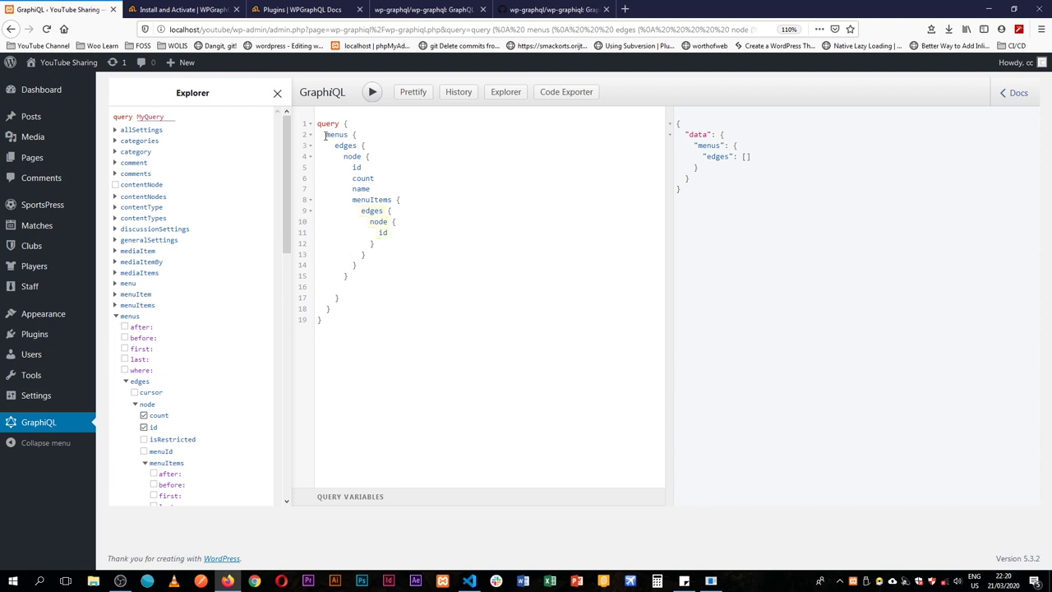
# Step: Change the query's root field to posts and delete the count, name and menuItems fields from its node
pyautogui.doubleClick(332, 136)
pyautogui.write('posts')
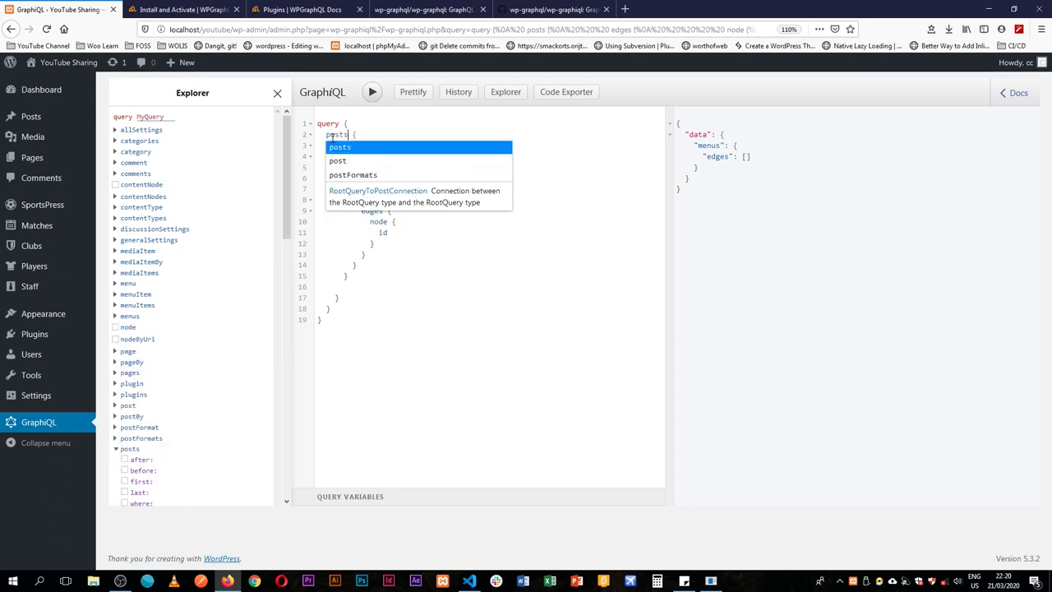
pyautogui.click(390, 131)
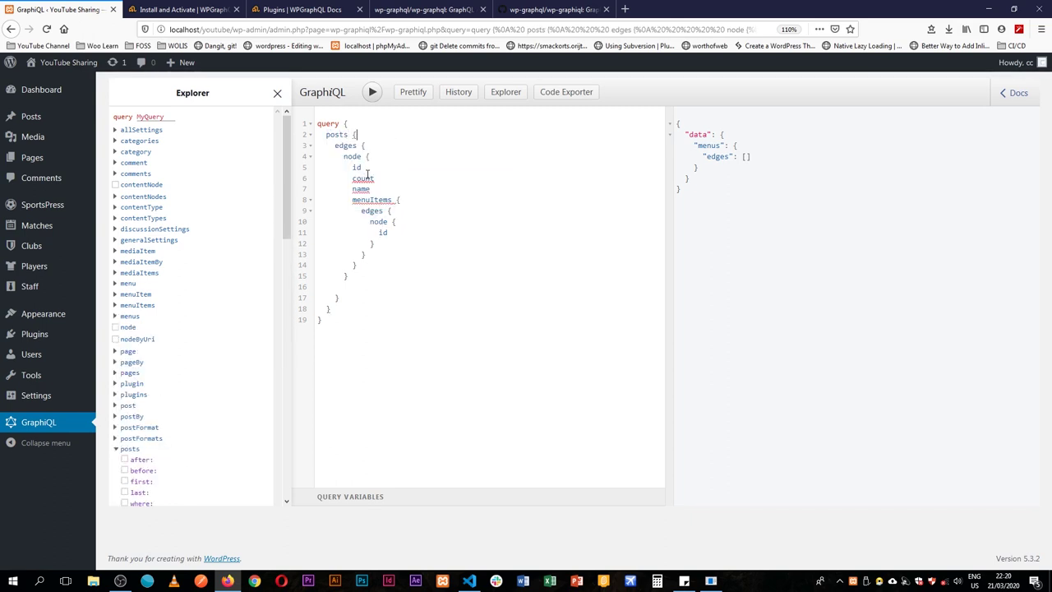
pyautogui.moveTo(367, 171)
pyautogui.moveTo(366, 168); pyautogui.dragTo(365, 254)
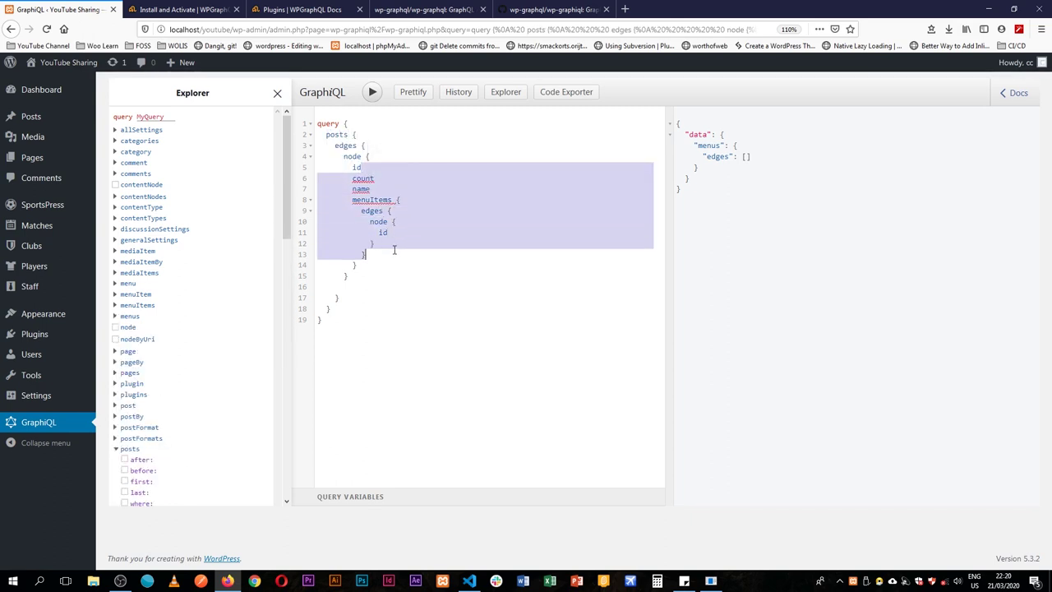
pyautogui.press('BackSpace')
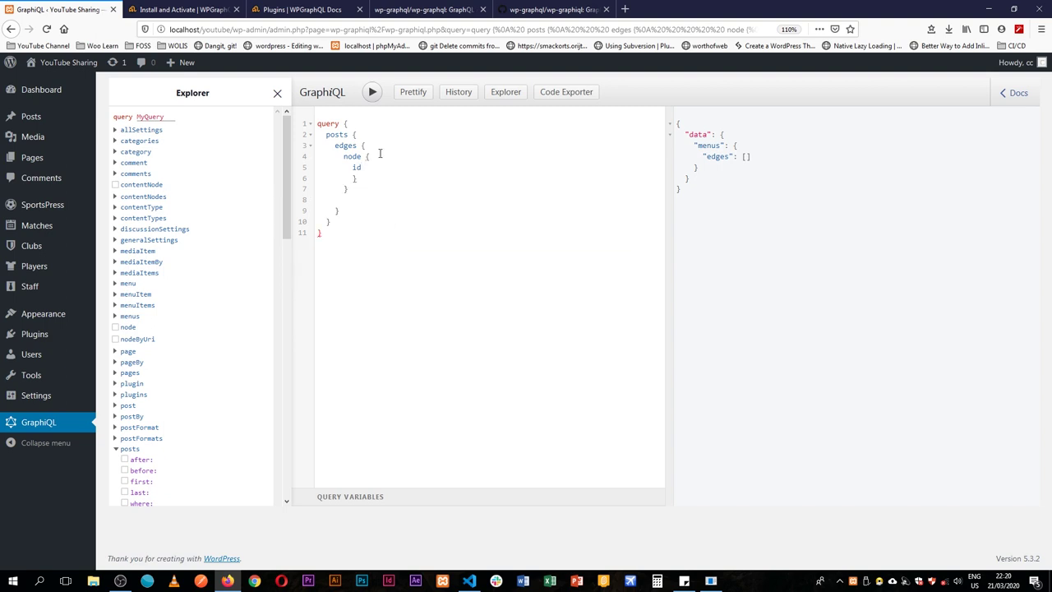
# Step: Add the title field below id in the posts node, run the query and review the returned data
pyautogui.write('title')
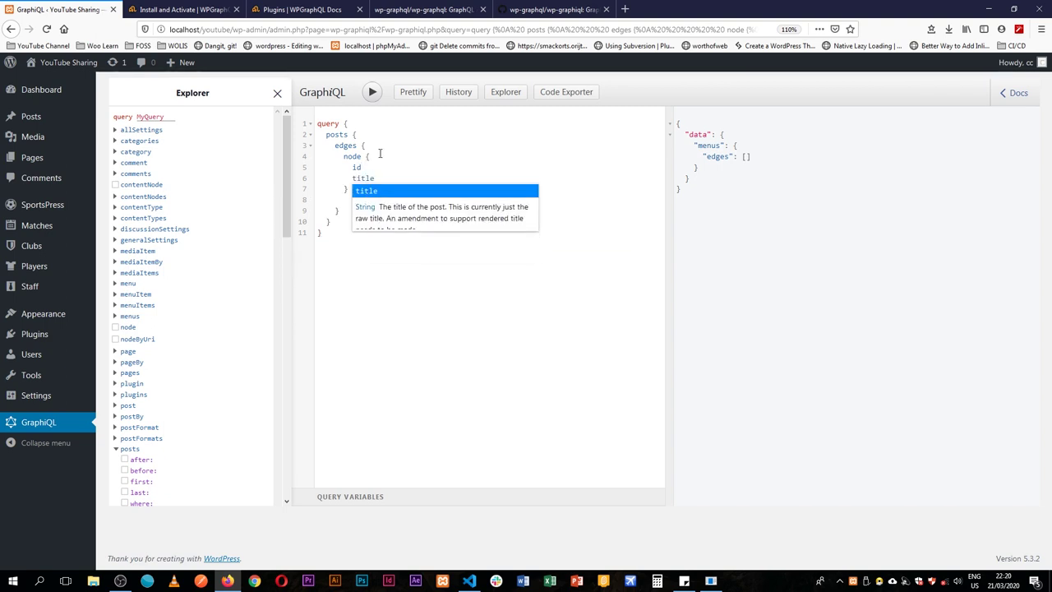
pyautogui.click(371, 93)
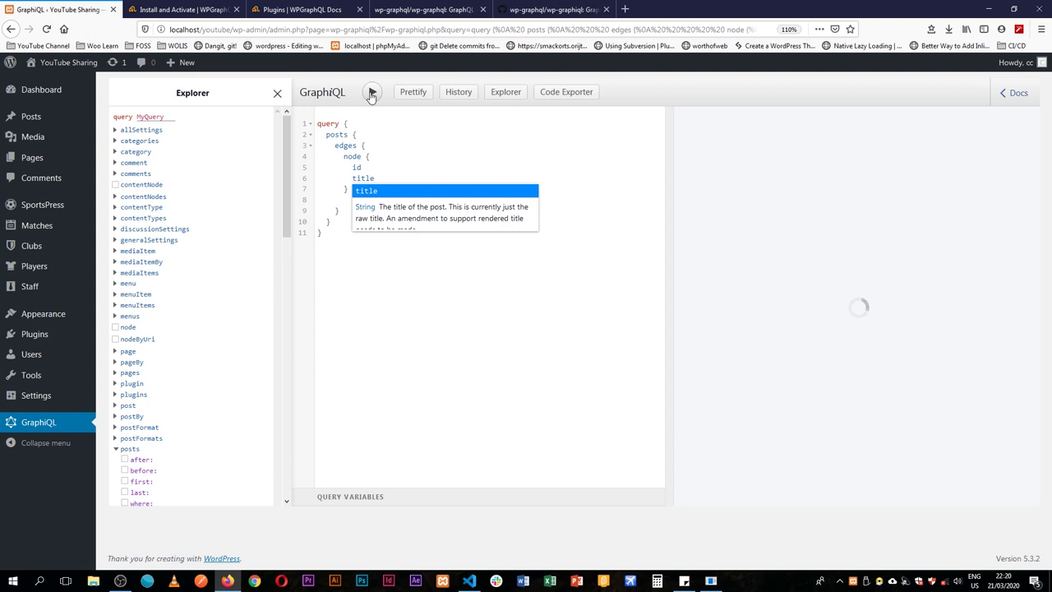
pyautogui.click(340, 200)
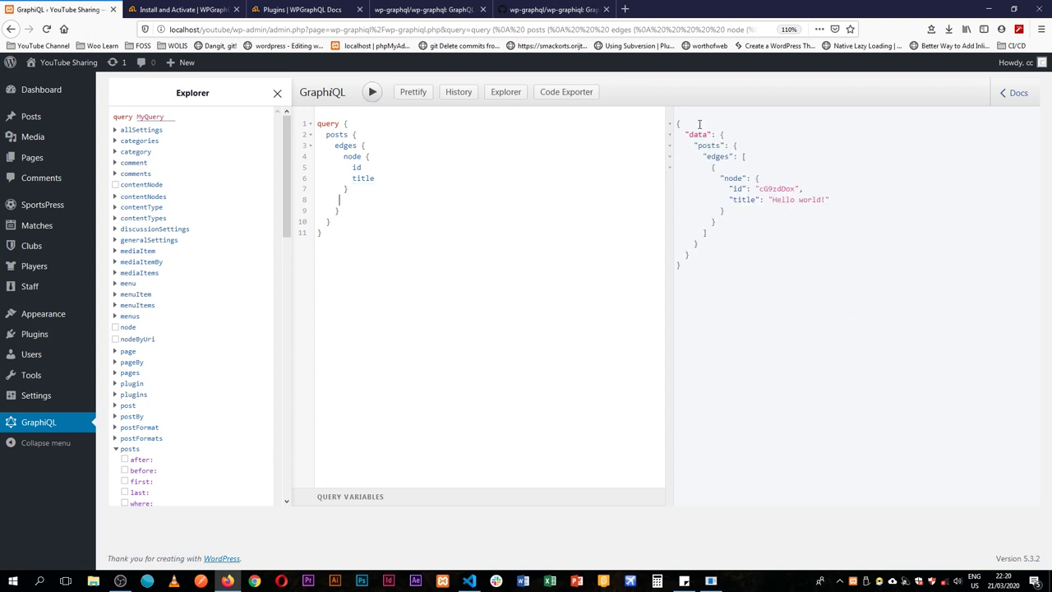
pyautogui.moveTo(699, 125); pyautogui.dragTo(859, 219)
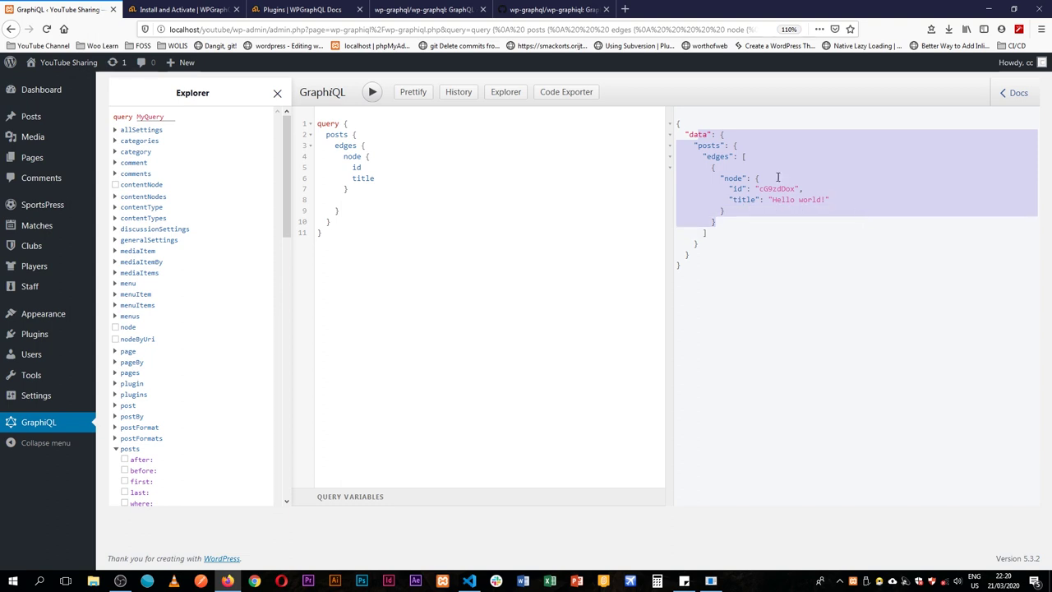
# Step: Change the query's root field from posts to pages and run it for each page's id and title
pyautogui.doubleClick(337, 134)
pyautogui.write('pa')
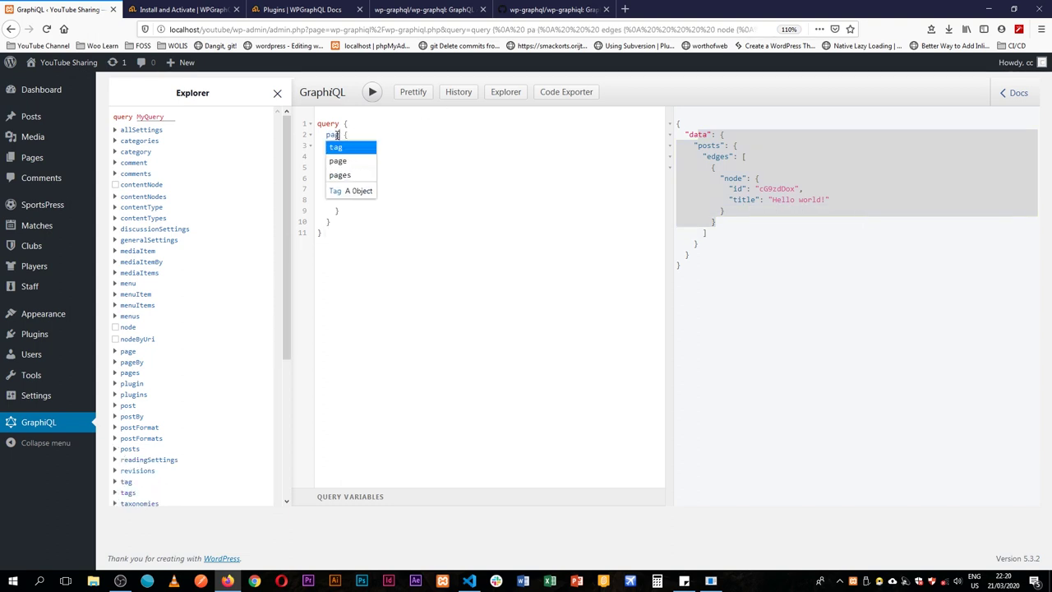
pyautogui.write('ges')
pyautogui.click(372, 92)
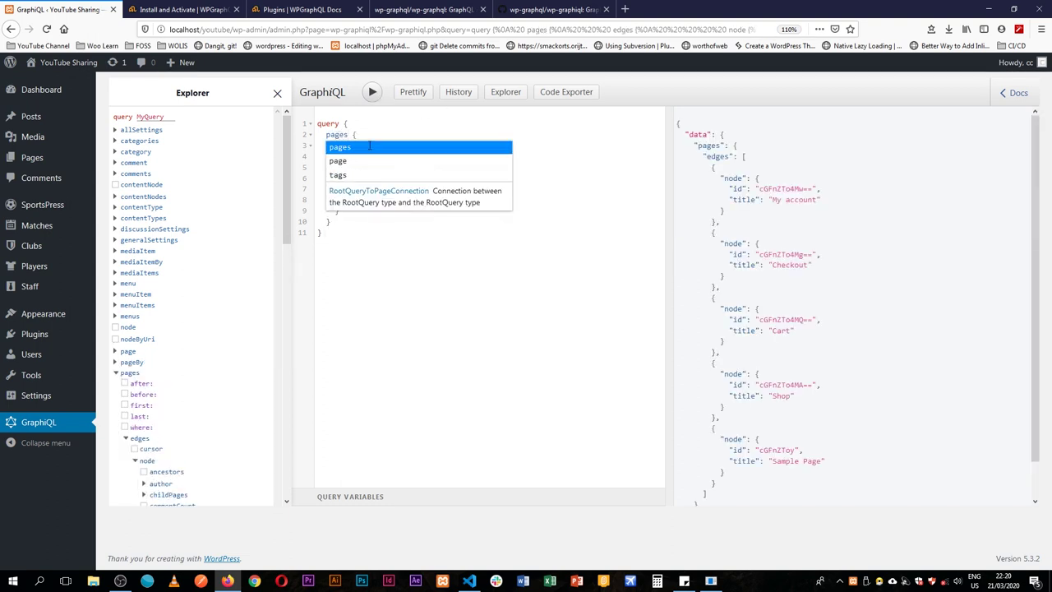
pyautogui.click(514, 305)
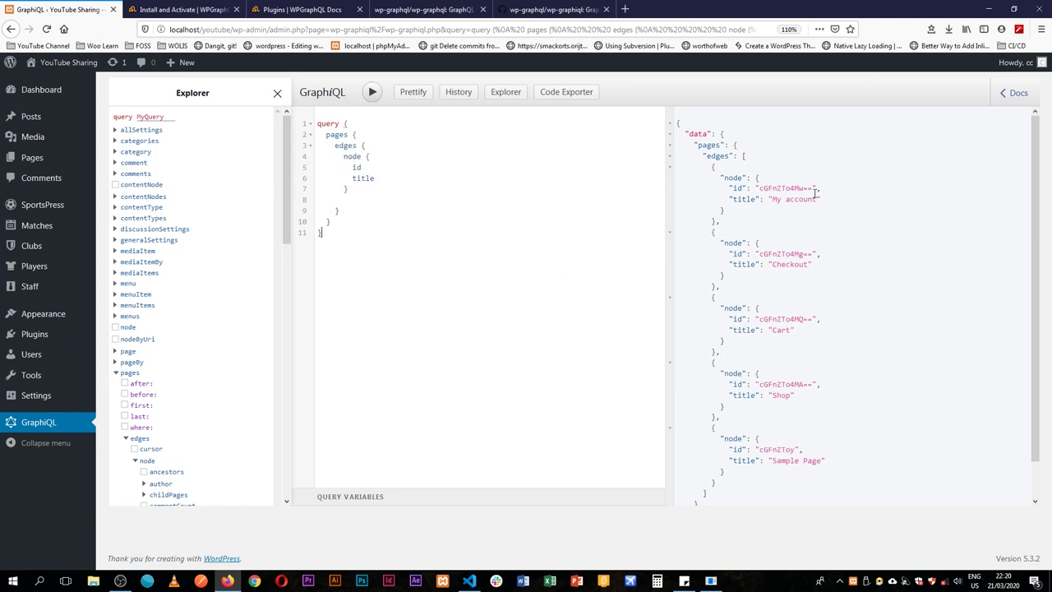
# Step: Review the ids and titles returned for the site's pages
pyautogui.scroll(-1, 803, 357)
pyautogui.scroll(1, 789, 432)
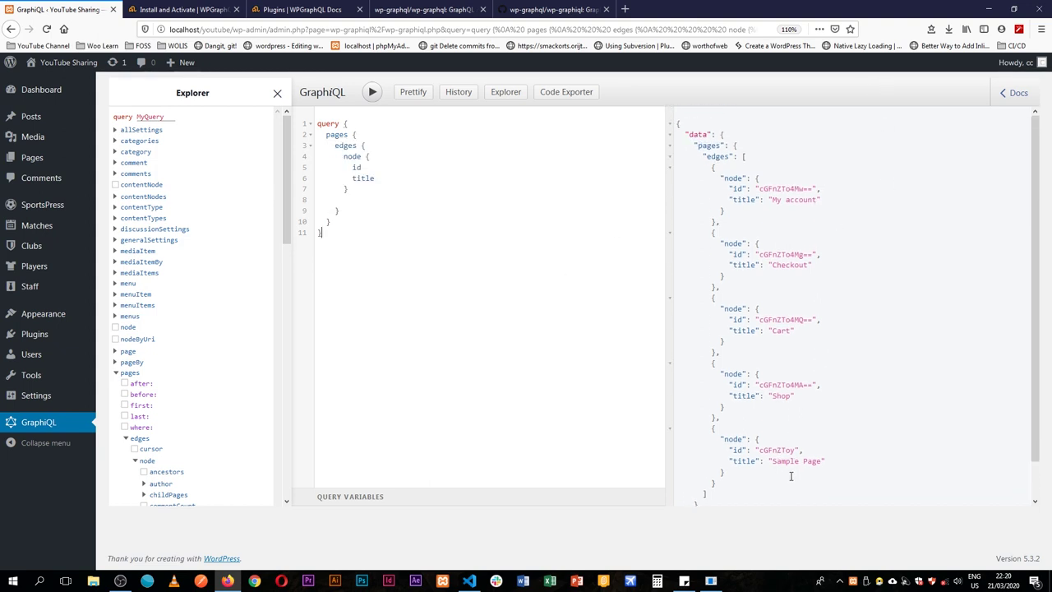
pyautogui.moveTo(773, 189); pyautogui.dragTo(791, 254)
pyautogui.moveTo(793, 332); pyautogui.dragTo(806, 427)
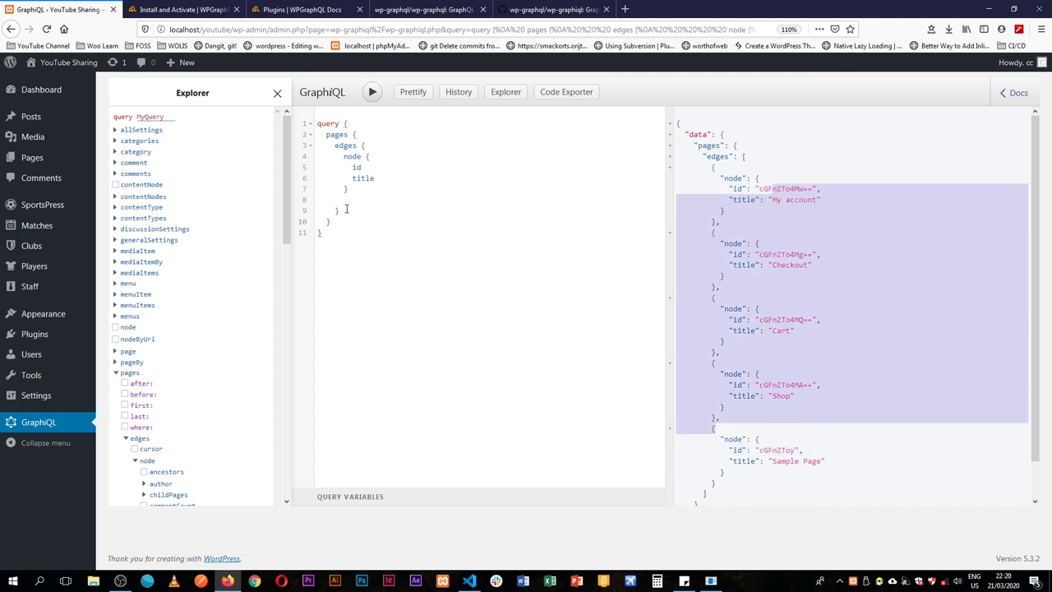
# Step: Remove the empty line below the node block in the pages query
pyautogui.press('BackSpace')
pyautogui.press('BackSpace')
pyautogui.press('BackSpace')
pyautogui.press('BackSpace')
pyautogui.press('BackSpace')
pyautogui.moveTo(329, 112); pyautogui.dragTo(592, 189)
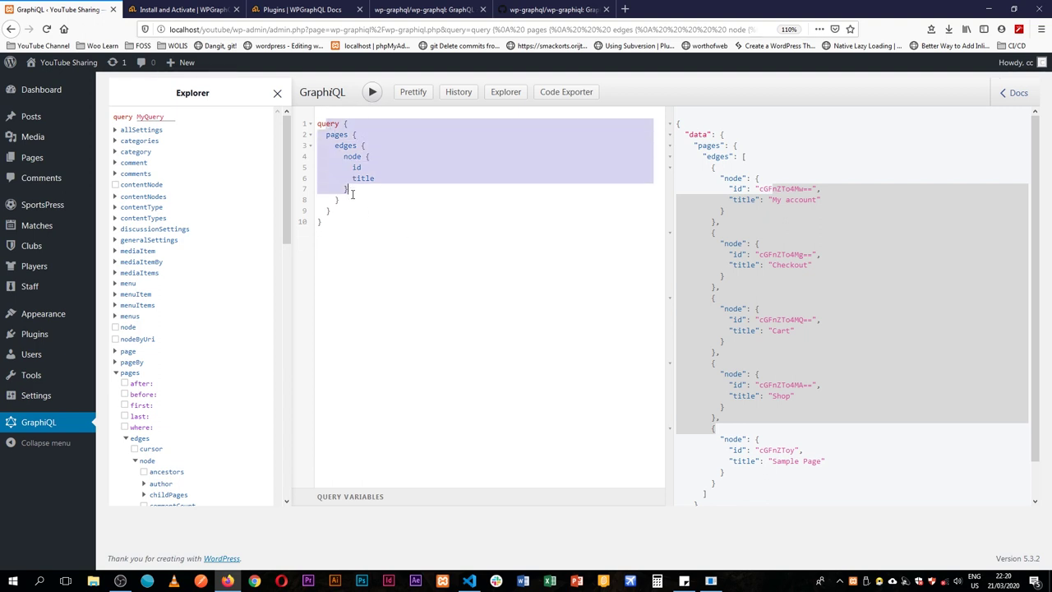
pyautogui.click(831, 168)
# Step: Add the content field below title in the pages node, run the query and review the returned page content
pyautogui.click(403, 181)
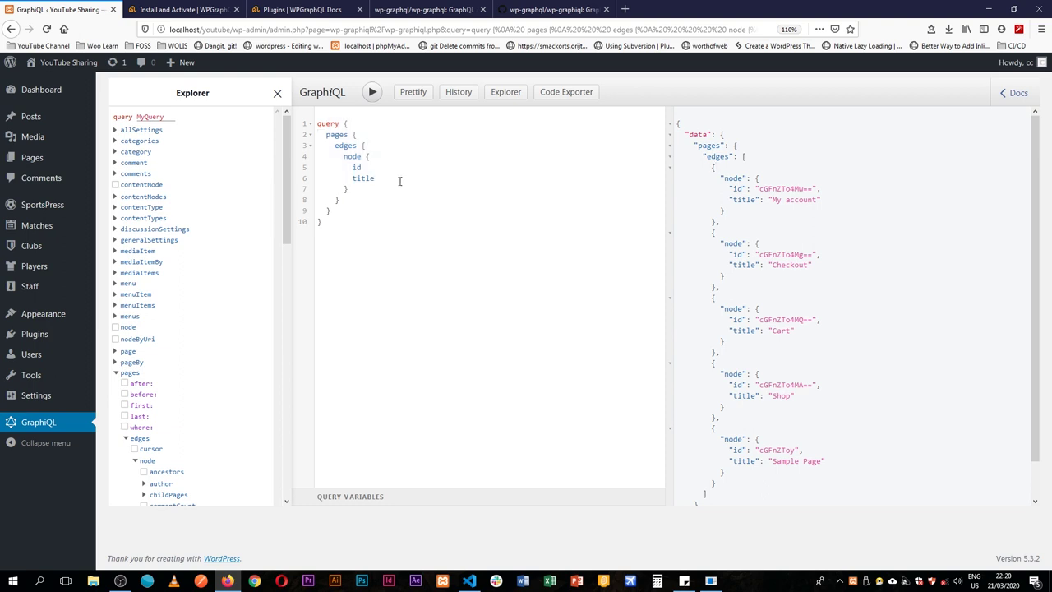
pyautogui.press('Return')
pyautogui.write('co')
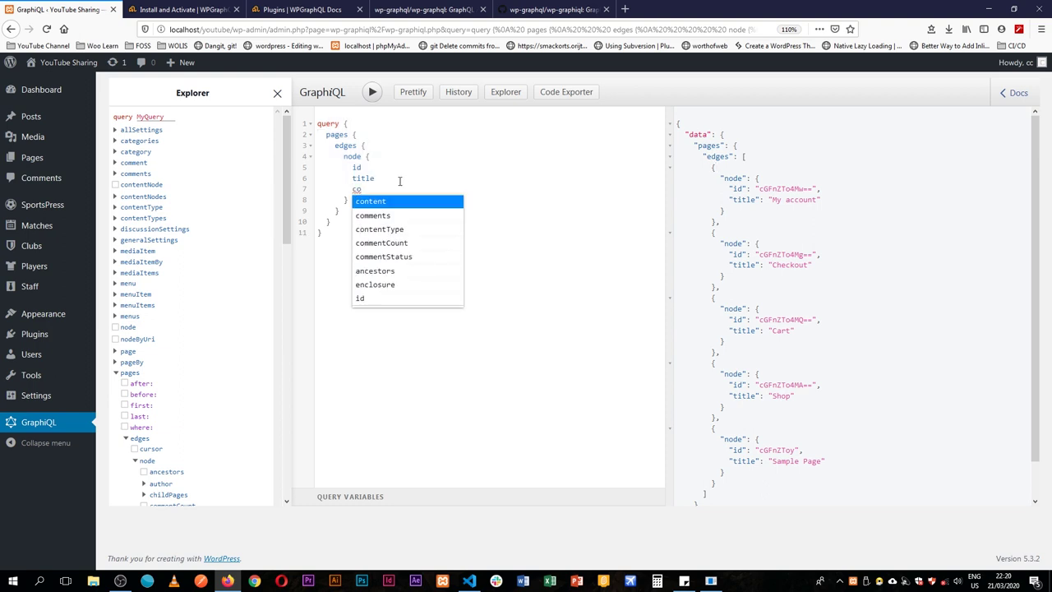
pyautogui.press('Return')
pyautogui.click(373, 92)
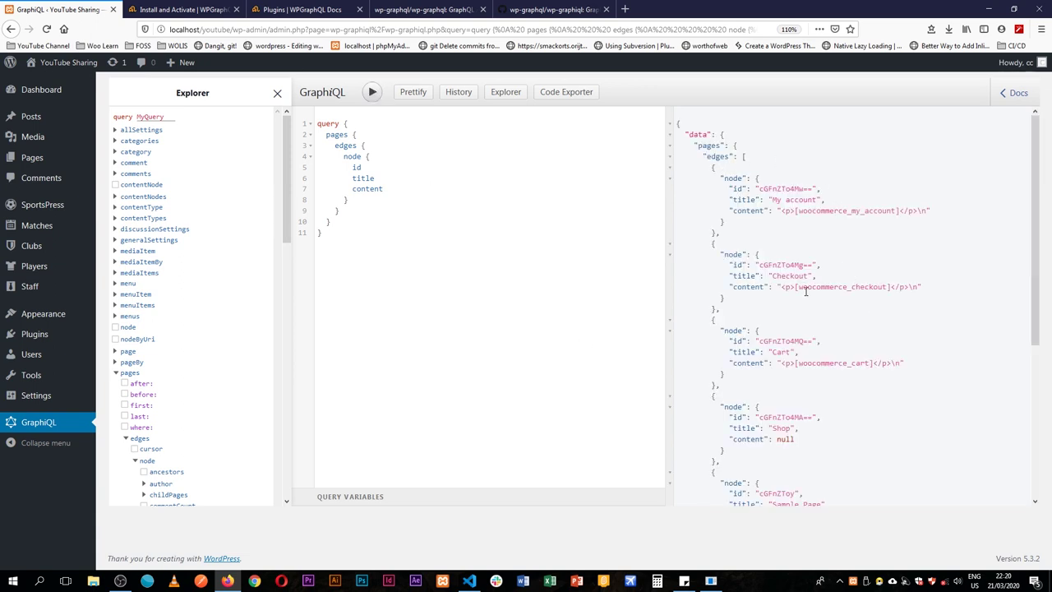
pyautogui.scroll(-4, 809, 408)
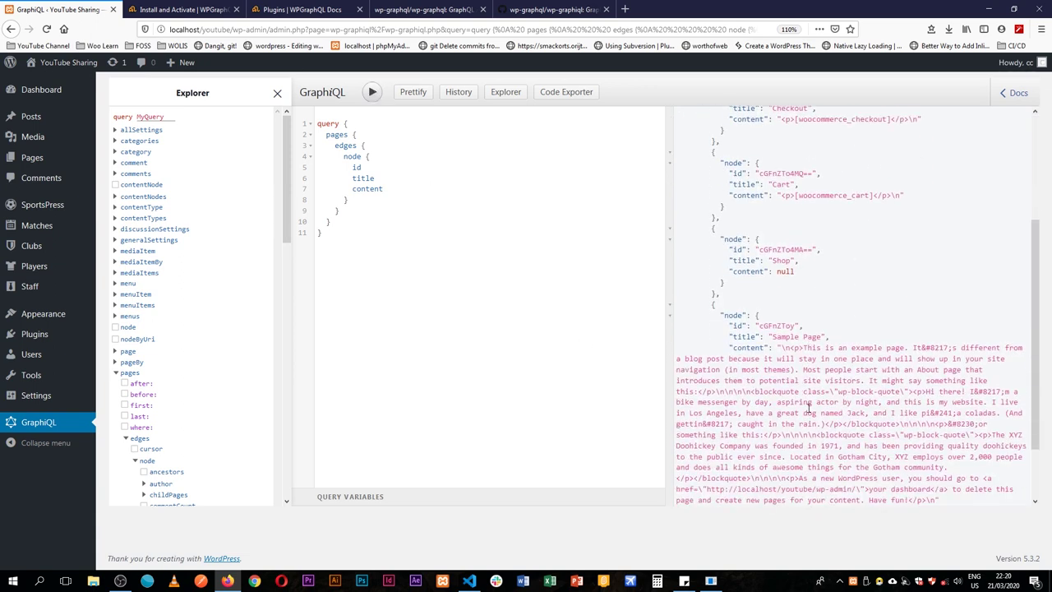
pyautogui.scroll(-2, 808, 409)
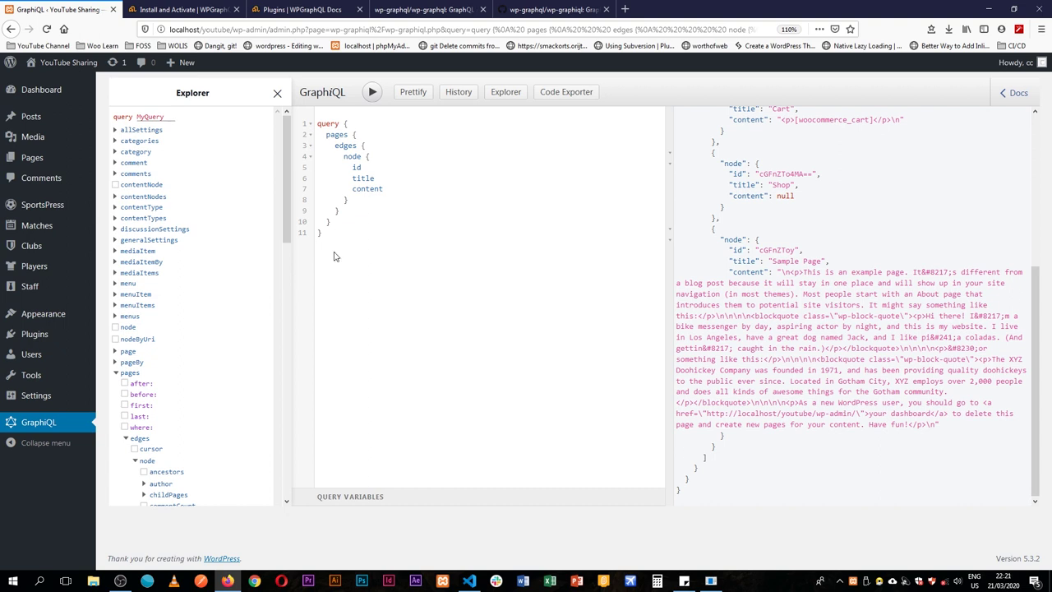
# Step: Remove the pages field from the query and check the remaining schema root fields for SportsPress post types
pyautogui.moveTo(39, 205)
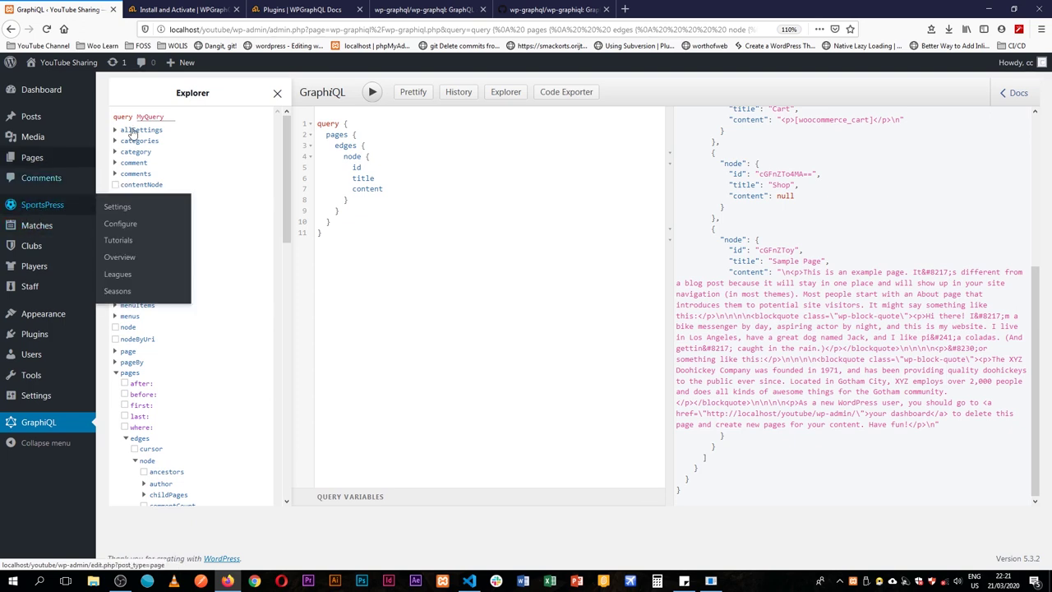
pyautogui.click(116, 372)
pyautogui.scroll(-3, 197, 386)
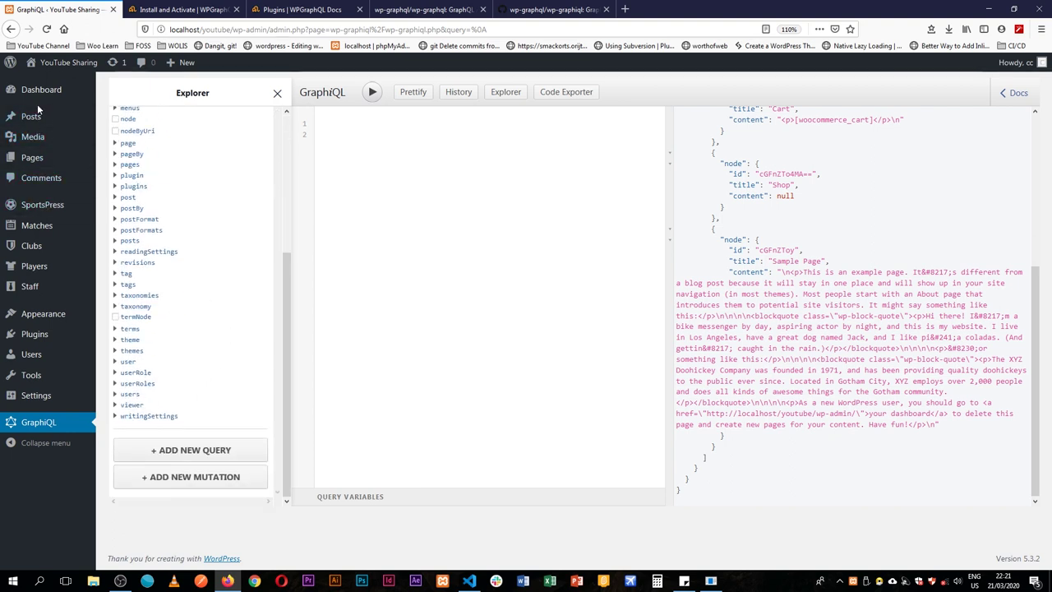
pyautogui.moveTo(72, 235)
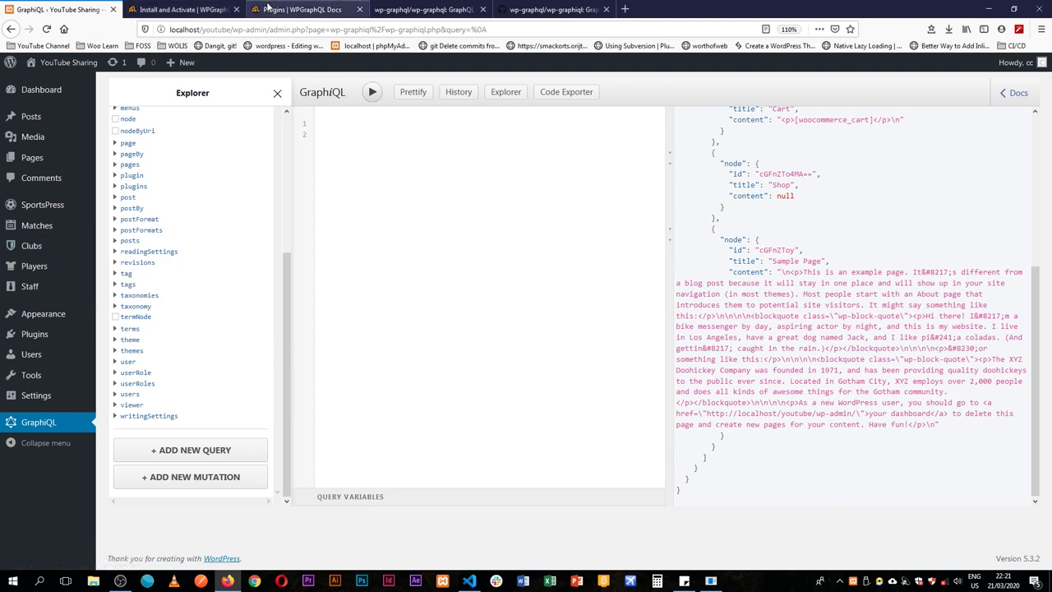
# Step: Switch to the WPGraphQL documentation already open on its Plugins page
pyautogui.click(304, 10)
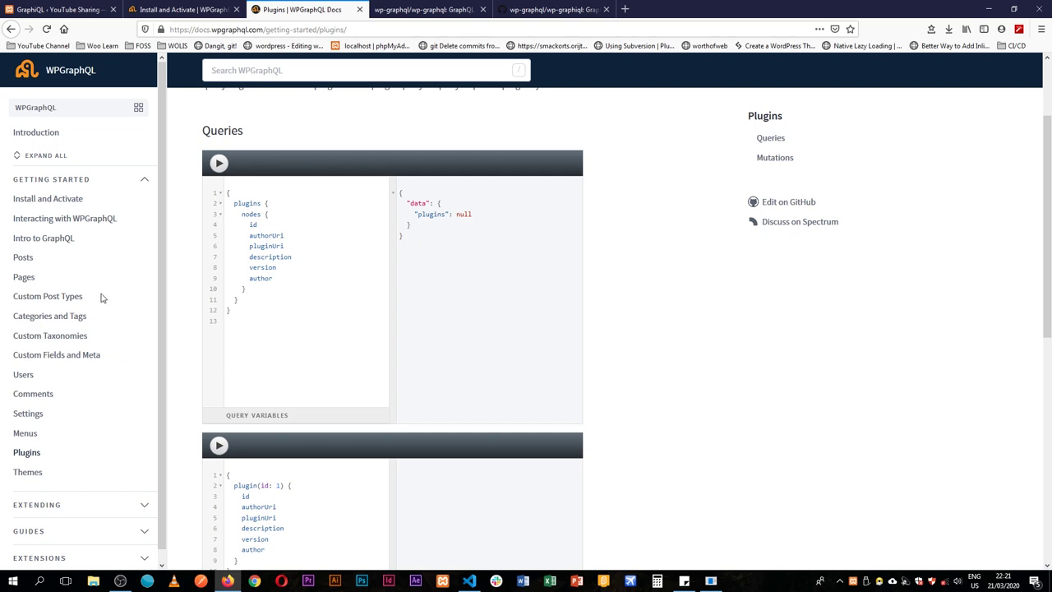